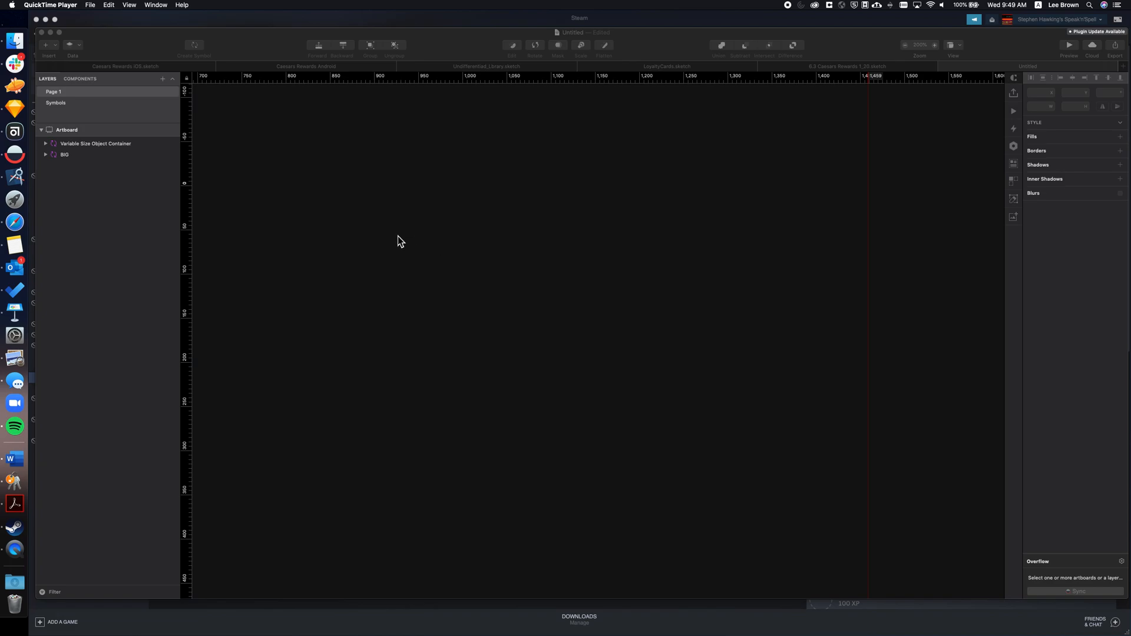
Draw a new wide rectangular artboard on an empty area of Page 1 in Sketch.
{"action": "left_click", "coordinate": [650, 47]}
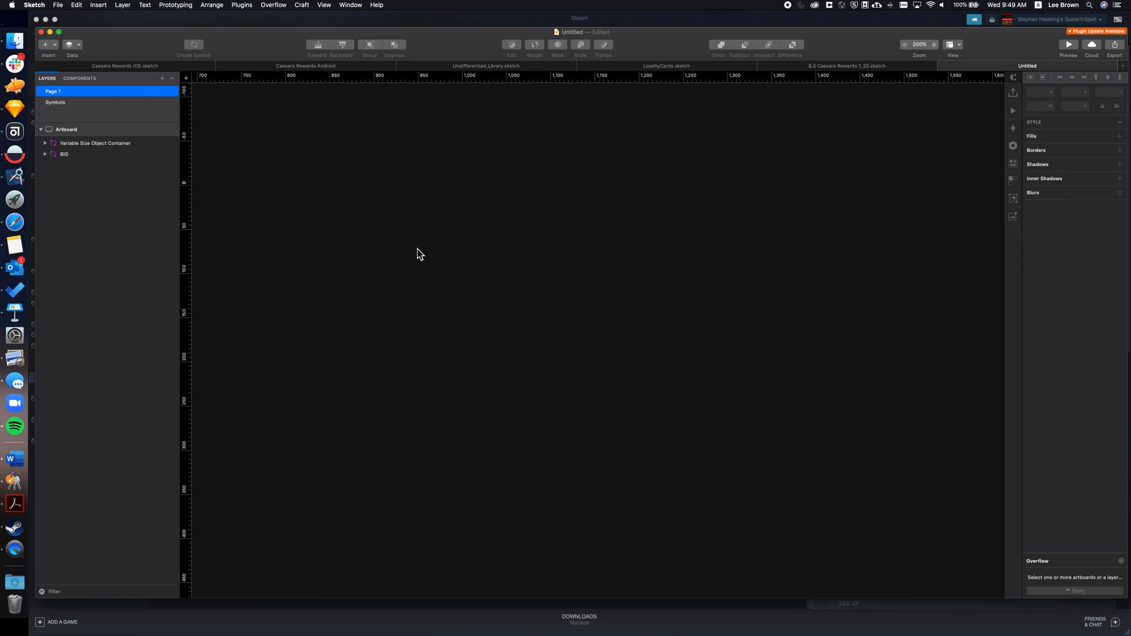
{"action": "key", "text": "a"}
{"action": "left_click_drag", "start_coordinate": [320, 192], "coordinate": [740, 465]}
{"action": "left_click", "coordinate": [255, 215]}
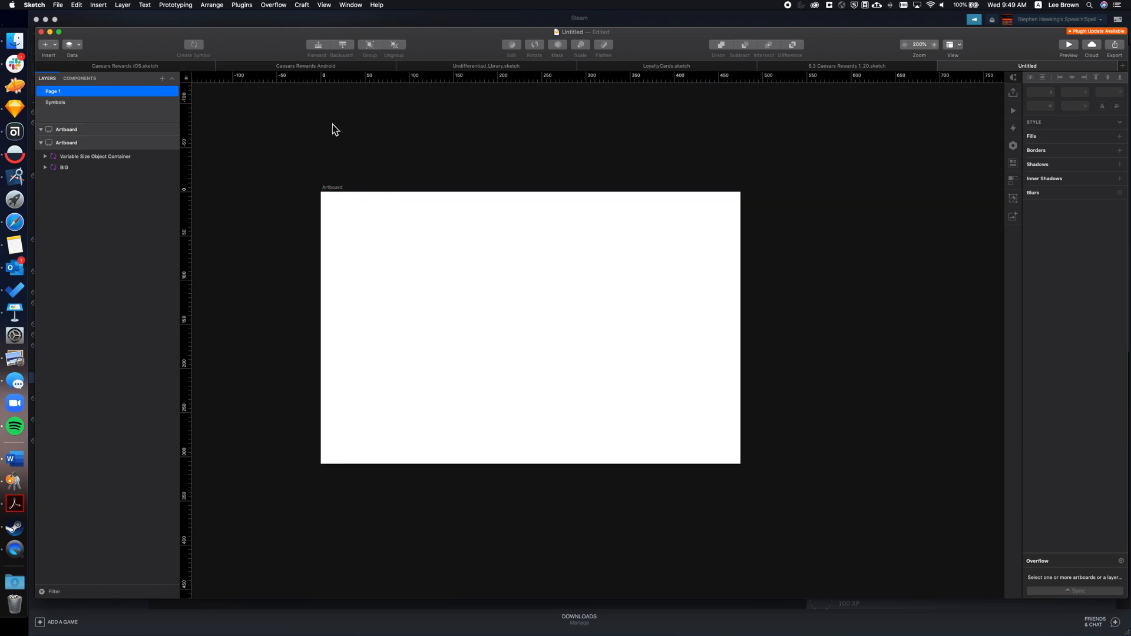
Draw a rectangle about 304 by 62 in the upper part of the new artboard and name its layer "Sizing Object".
{"action": "key", "text": "r"}
{"action": "mouse_move", "coordinate": [379, 237]}
{"action": "left_mouse_down"}
{"action": "mouse_move", "coordinate": [559, 293]}
{"action": "mouse_move", "coordinate": [650, 297]}
{"action": "left_mouse_up"}
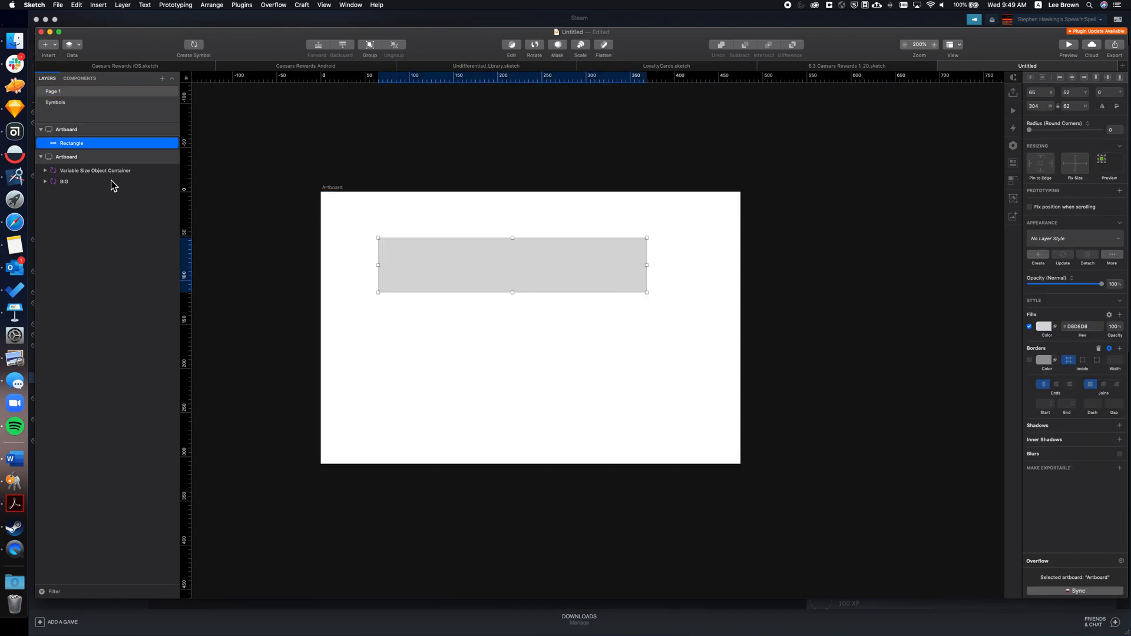
{"action": "double_click", "coordinate": [91, 143]}
{"action": "type", "text": "sizin"}
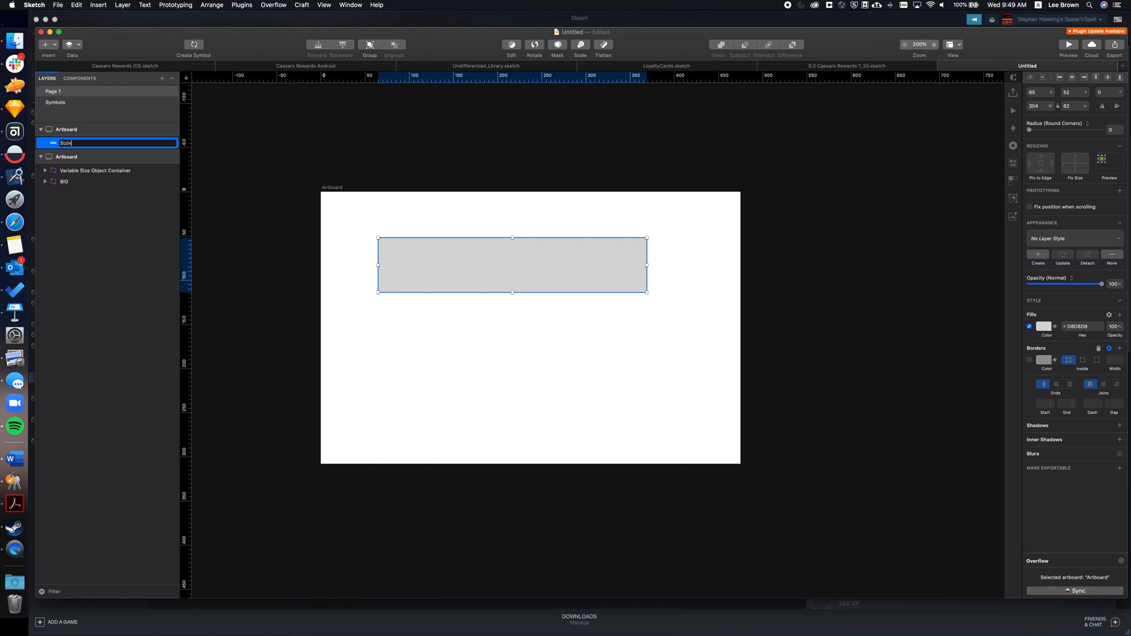
{"action": "type", "text": "g Object"}
{"action": "key", "text": "Return"}
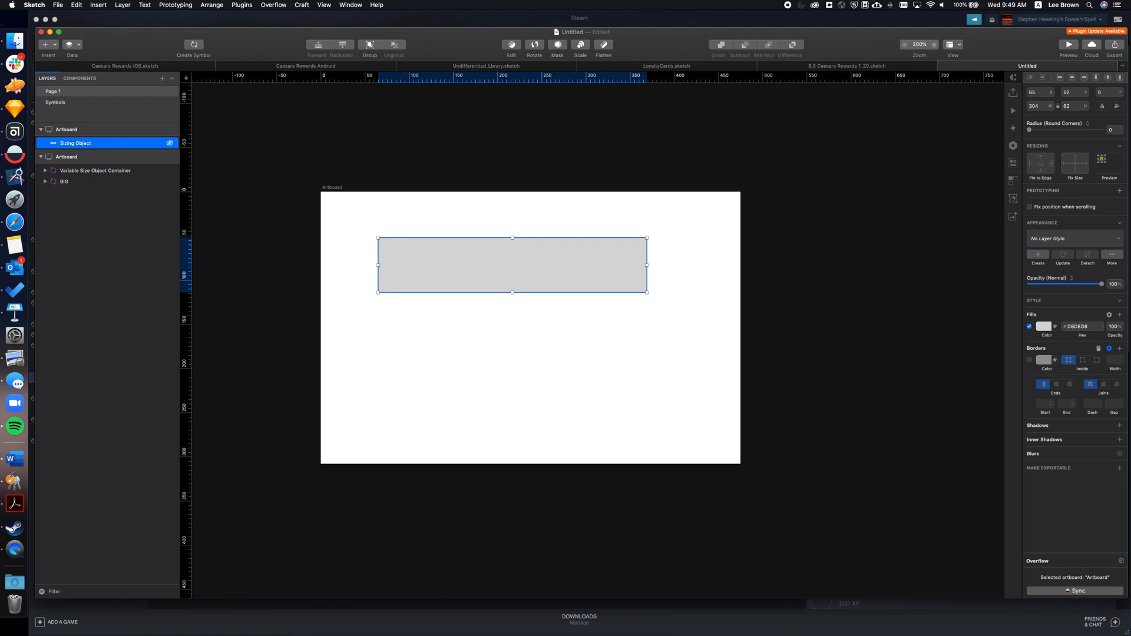
Add the text "Variable Text" on the grey rectangle and place it near the rectangle's left end.
{"action": "left_click", "coordinate": [330, 193]}
{"action": "key", "text": "t"}
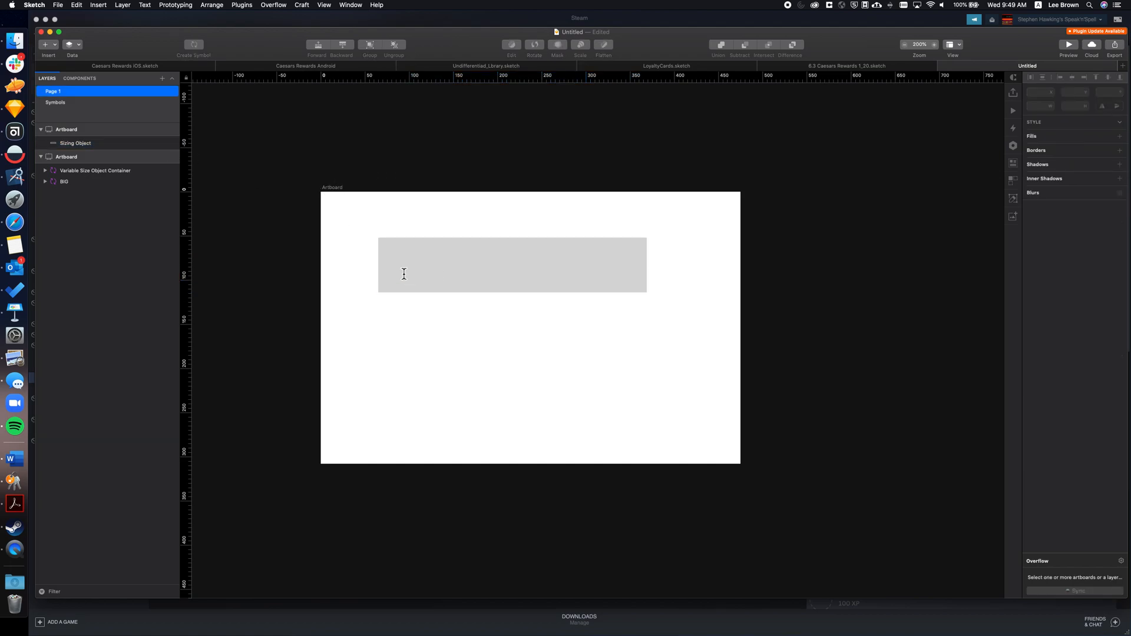
{"action": "left_click", "coordinate": [397, 264]}
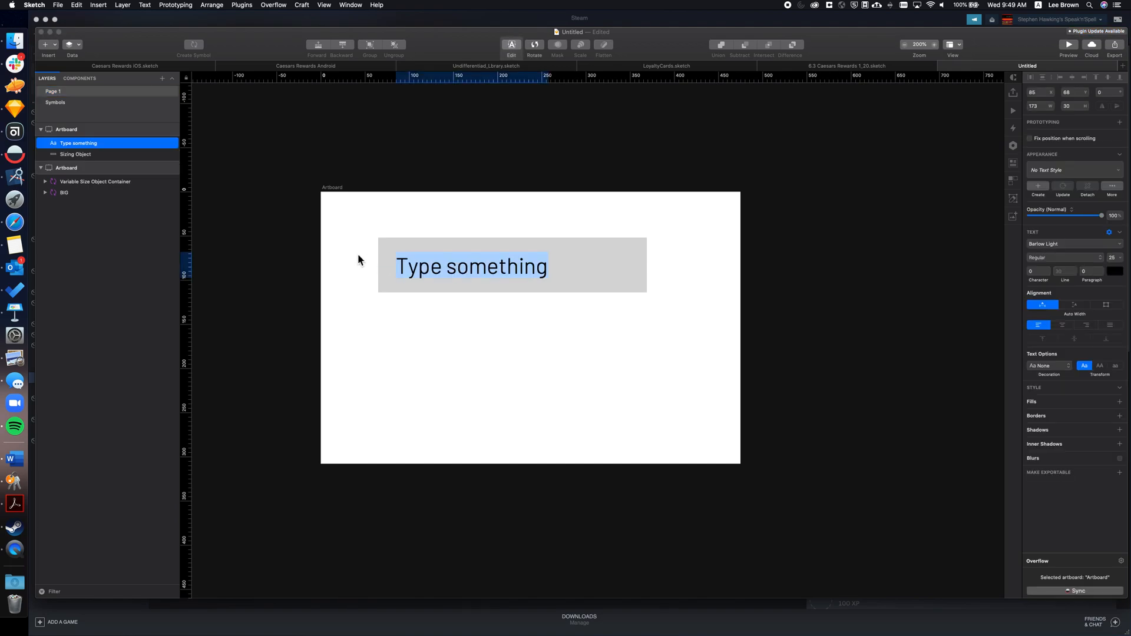
{"action": "type", "text": "Variable Text"}
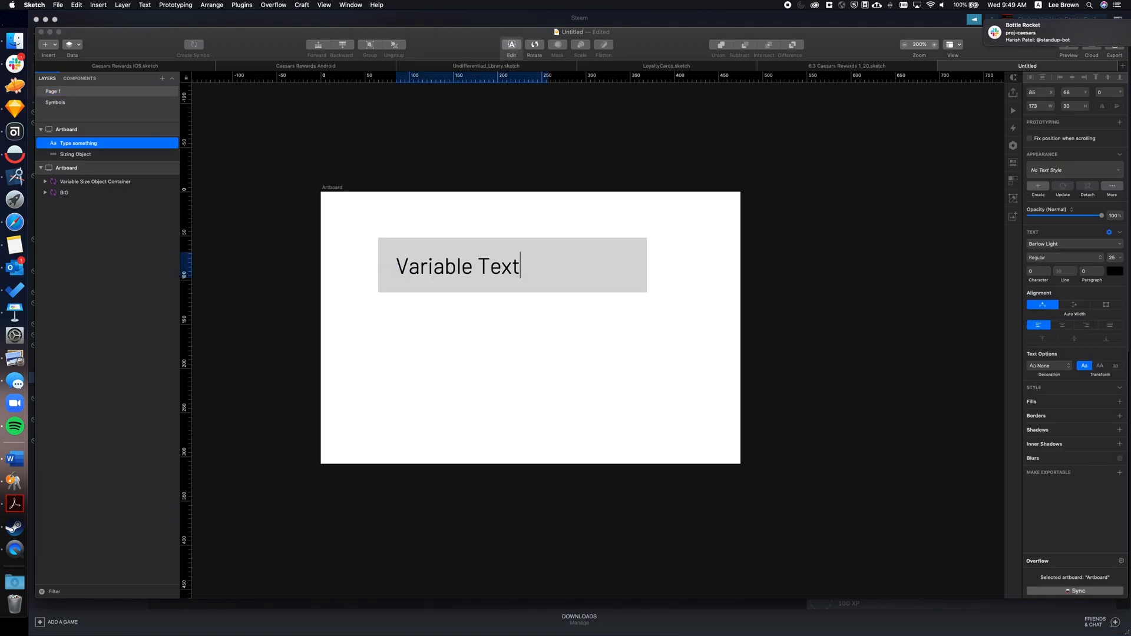
{"action": "left_click", "coordinate": [397, 305]}
{"action": "left_click_drag", "start_coordinate": [470, 267], "coordinate": [461, 266]}
{"action": "left_click", "coordinate": [440, 171]}
Draw a circle about 39 wide beside the text, fill it with dark red 7C0D0D, and centre it vertically on the rectangle.
{"action": "key", "text": "o"}
{"action": "left_click_drag", "start_coordinate": [540, 251], "coordinate": [578, 280]}
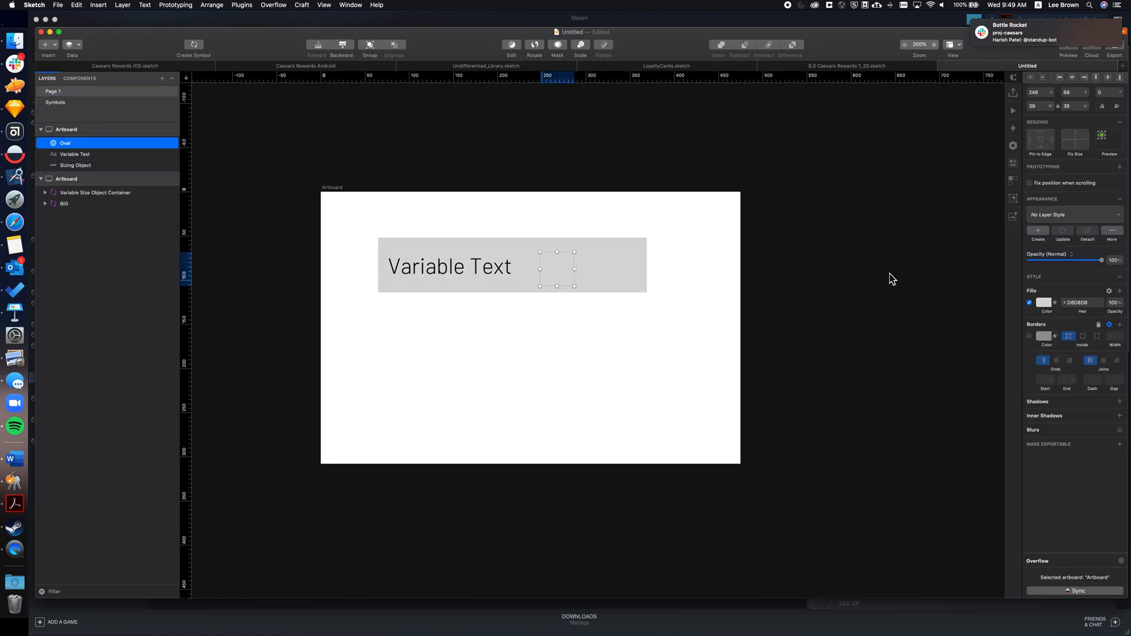
{"action": "left_click", "coordinate": [1045, 302]}
{"action": "left_click", "coordinate": [1079, 367]}
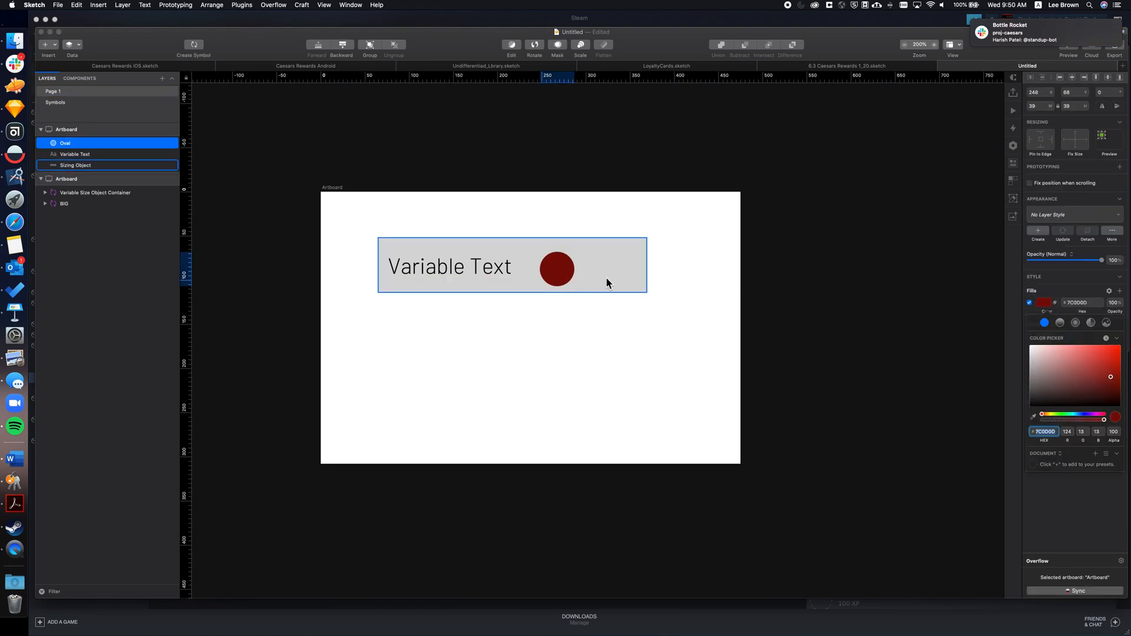
{"action": "left_click", "coordinate": [757, 251]}
{"action": "left_click_drag", "start_coordinate": [559, 273], "coordinate": [548, 269]}
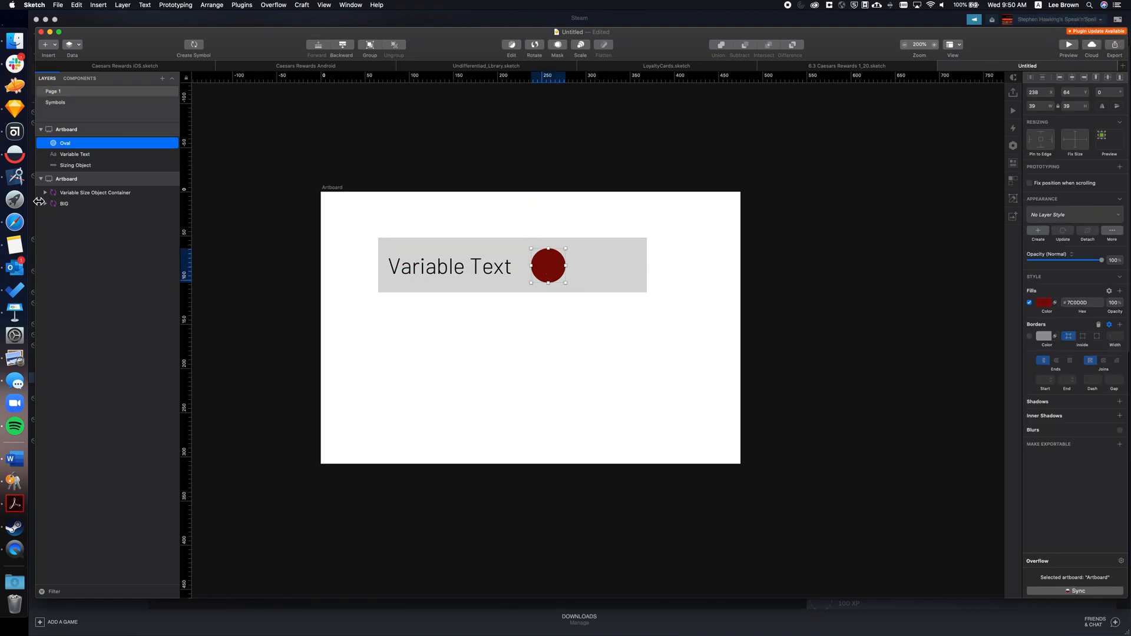
Rename the red circle's layer to "Variable Sized Object".
{"action": "double_click", "coordinate": [80, 143]}
{"action": "type", "text": "Variable Sized Ob"}
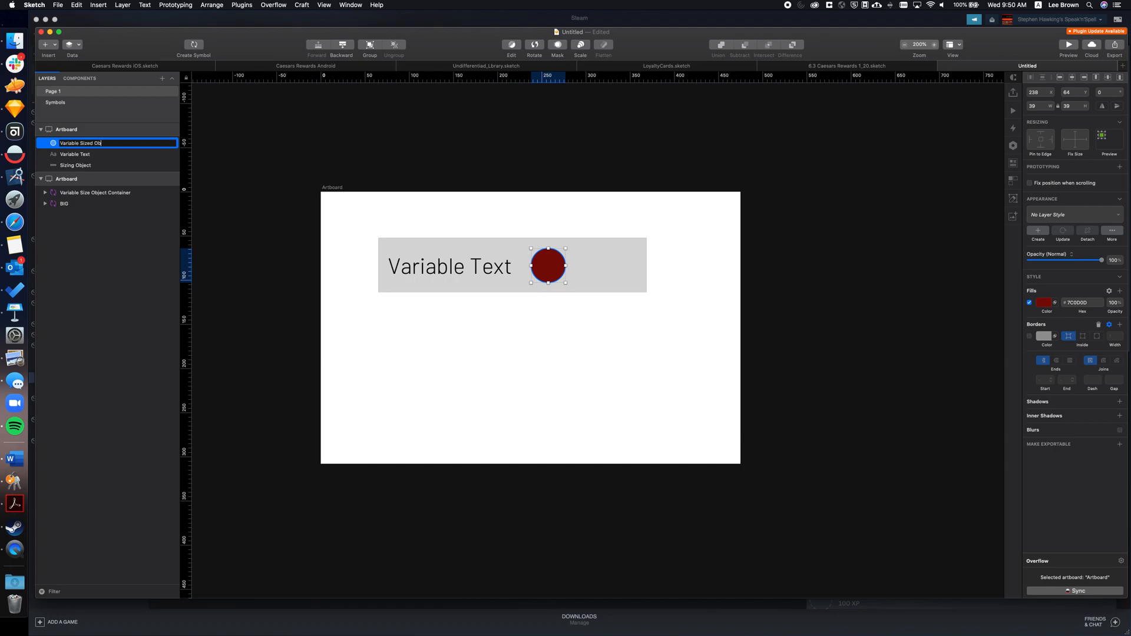
{"action": "type", "text": "ject"}
{"action": "key", "text": "Return"}
{"action": "left_click", "coordinate": [365, 177]}
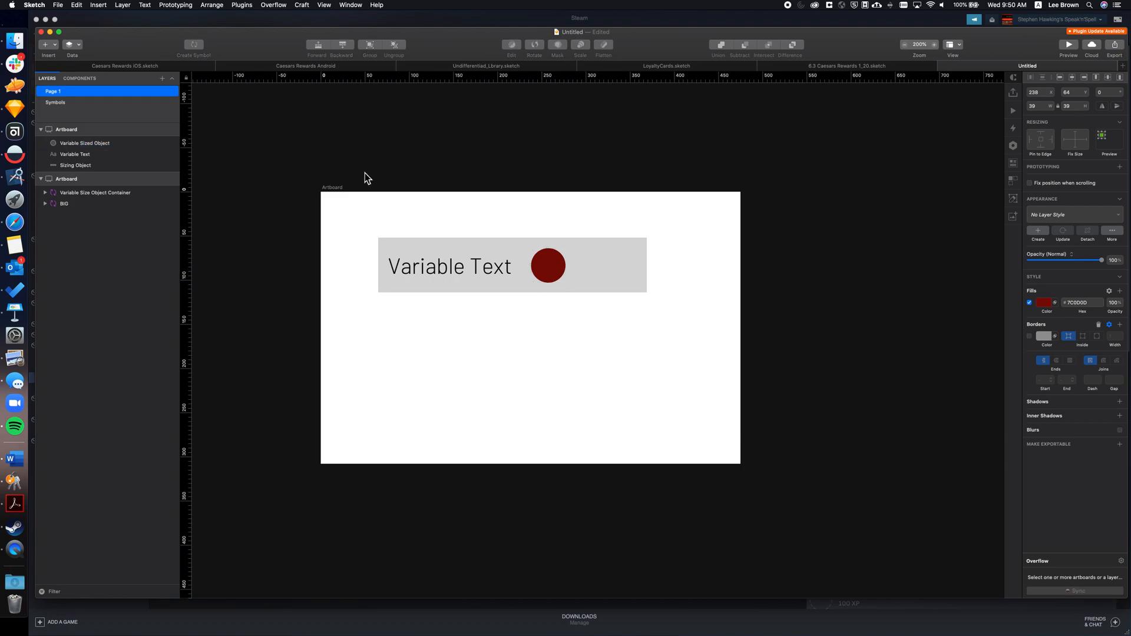
Move the red circle left until it touches the end of the "Variable Text" text.
{"action": "left_click", "coordinate": [552, 275]}
{"action": "left_click", "coordinate": [494, 164]}
{"action": "left_click", "coordinate": [546, 263]}
{"action": "mouse_move", "coordinate": [540, 268]}
{"action": "left_mouse_down"}
{"action": "mouse_move", "coordinate": [525, 270]}
{"action": "mouse_move", "coordinate": [534, 273]}
{"action": "left_mouse_up"}
{"action": "left_click", "coordinate": [484, 141]}
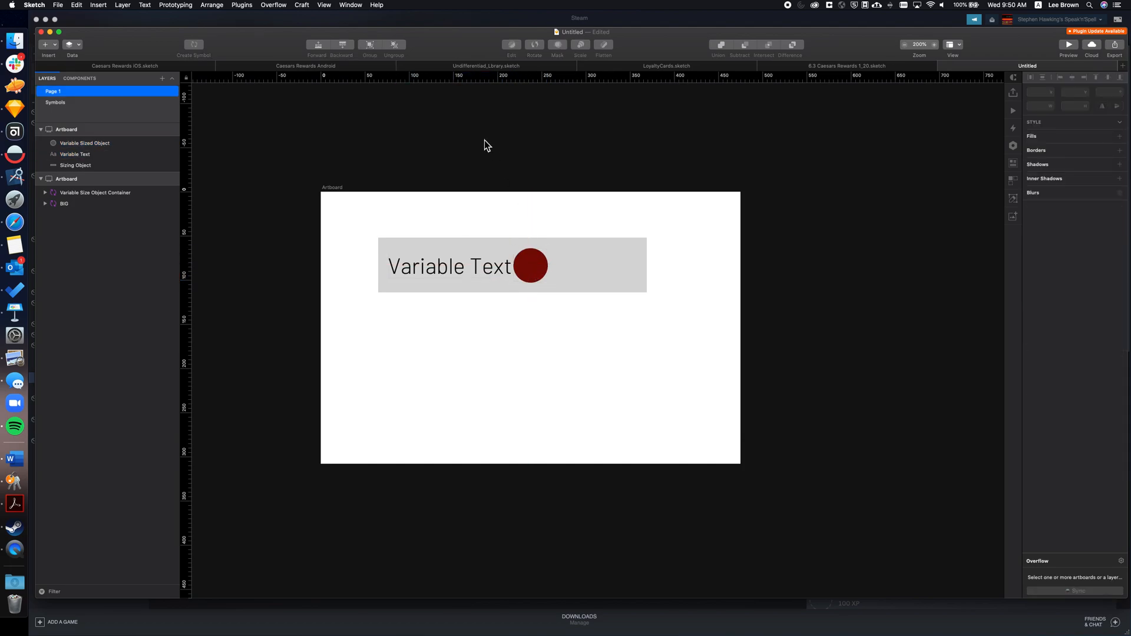
Create a symbol named "Variable Sized Container" from the circle, text and rectangle layers, with no layout, on the Symbols page.
{"action": "left_click", "coordinate": [75, 144]}
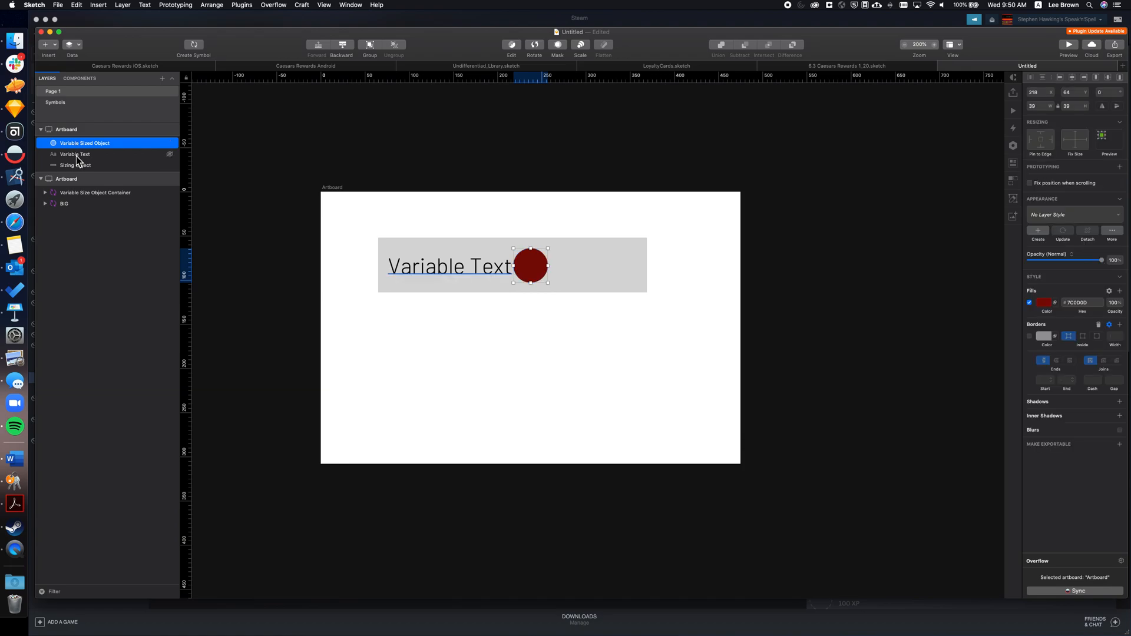
{"action": "left_click", "coordinate": [77, 164], "text": "shift"}
{"action": "right_click", "coordinate": [77, 162]}
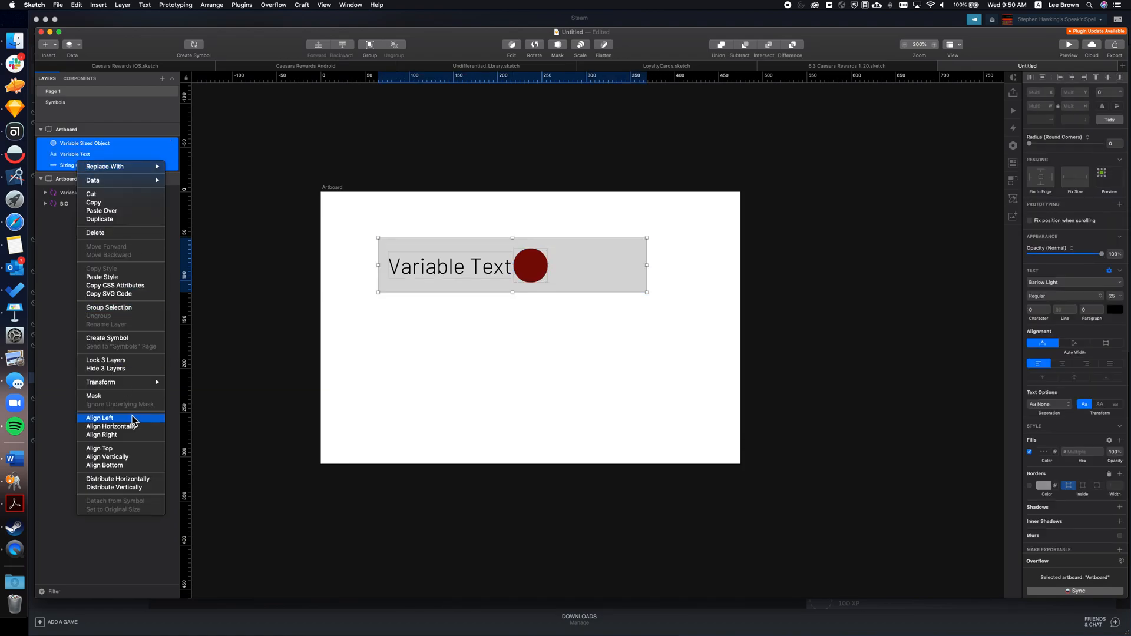
{"action": "left_click", "coordinate": [117, 339]}
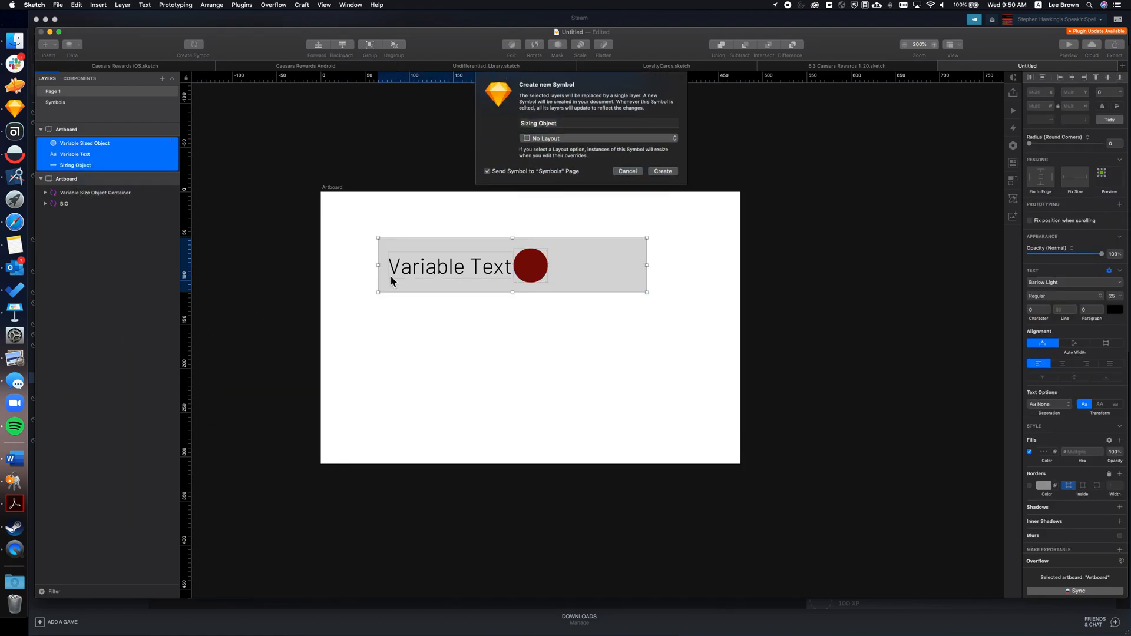
{"action": "type", "text": "Var"}
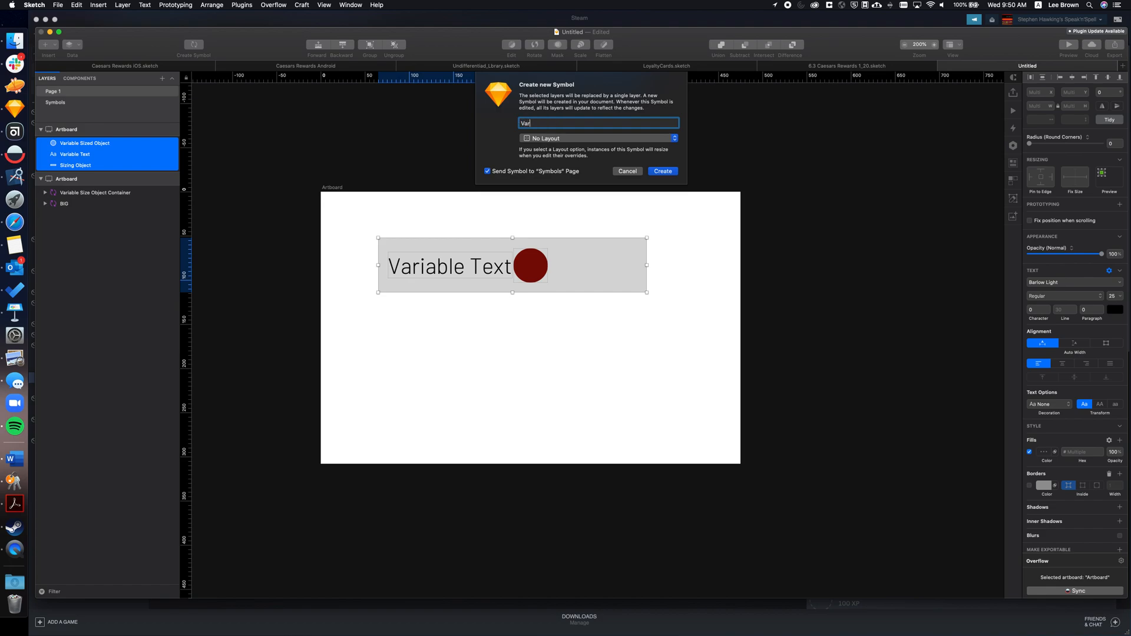
{"action": "type", "text": "iable Sized Container"}
{"action": "key", "text": "Return"}
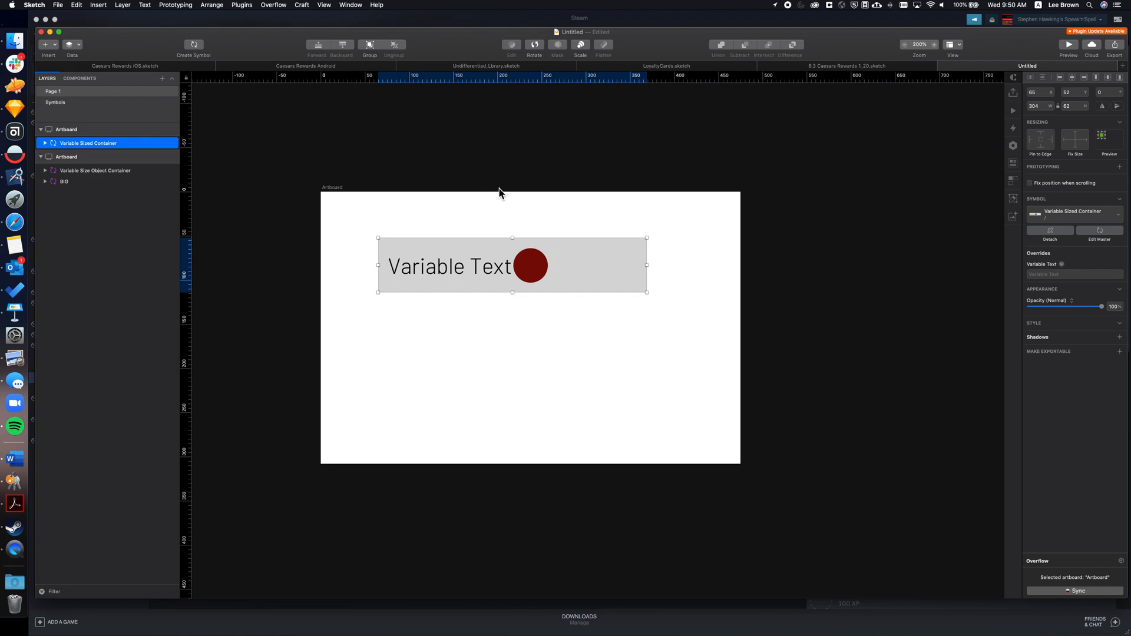
Open the Variable Sized Container master and set its layout to Horizontal, Left to Right.
{"action": "double_click", "coordinate": [570, 256]}
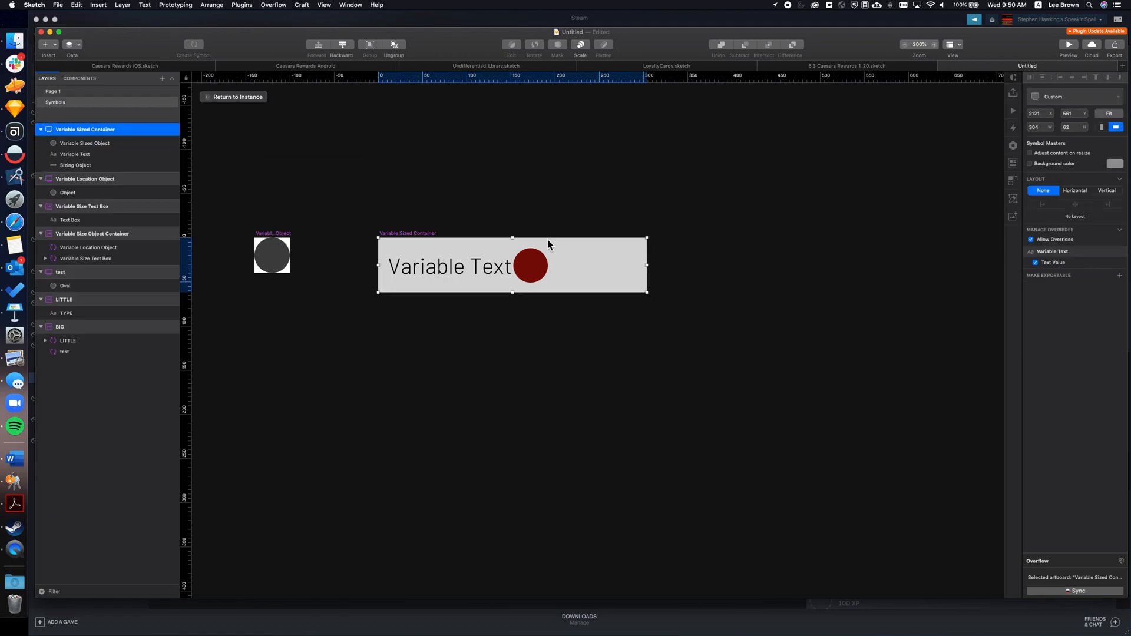
{"action": "left_click", "coordinate": [429, 207]}
{"action": "left_click", "coordinate": [415, 234]}
{"action": "left_click", "coordinate": [1074, 193]}
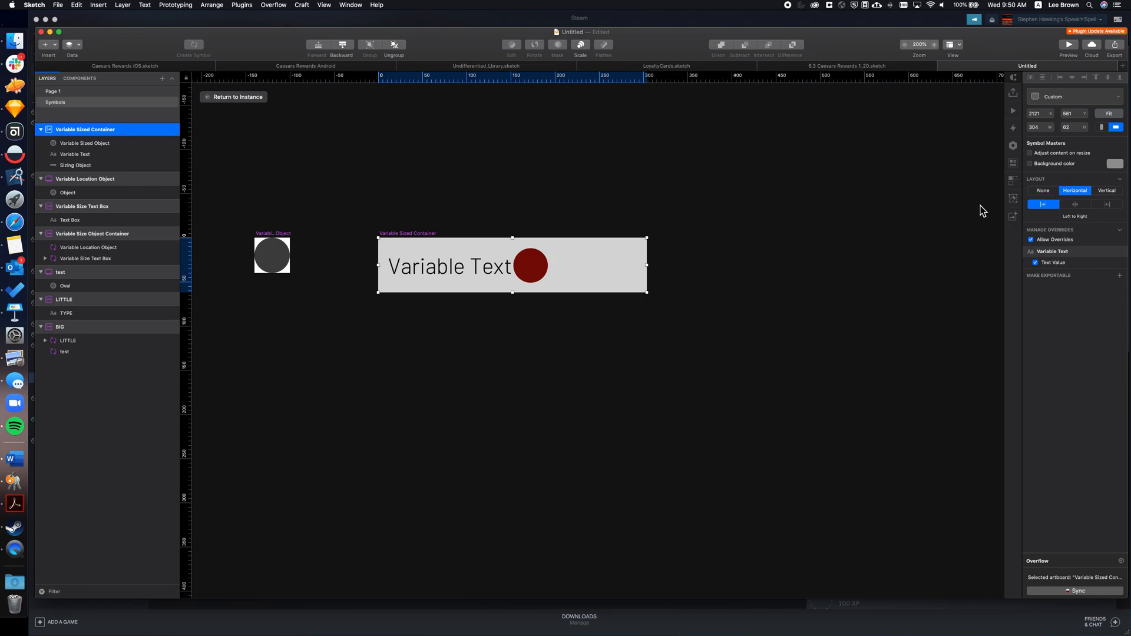
{"action": "left_click", "coordinate": [637, 167]}
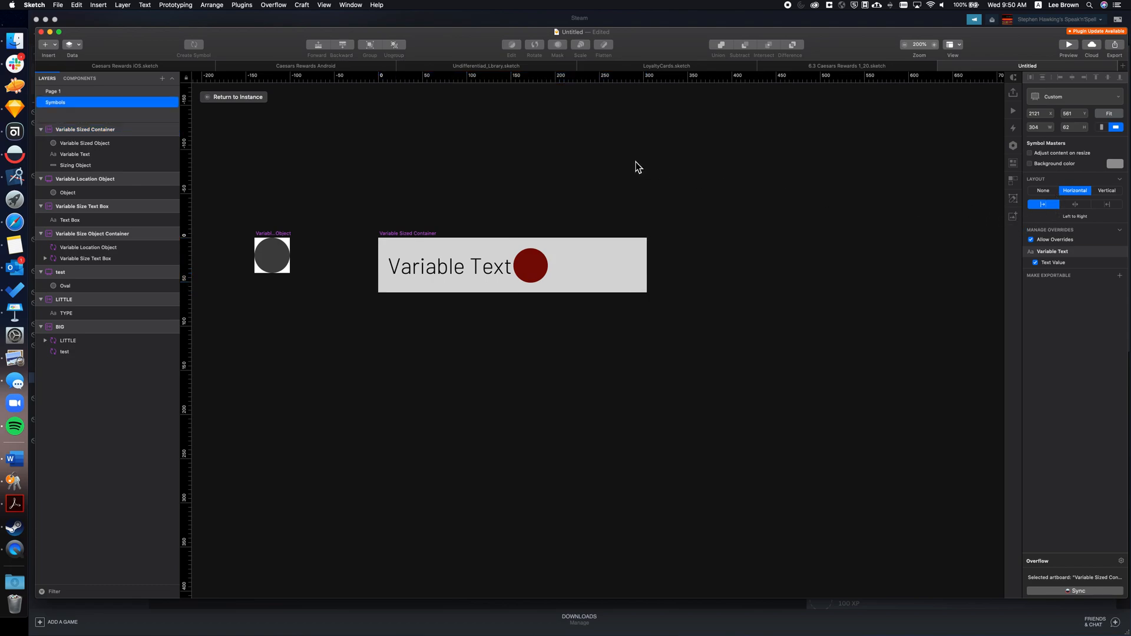
Turn the text layer inside the container into its own symbol named "Variable Text" with no layout.
{"action": "left_click", "coordinate": [467, 274]}
{"action": "right_click", "coordinate": [461, 265]}
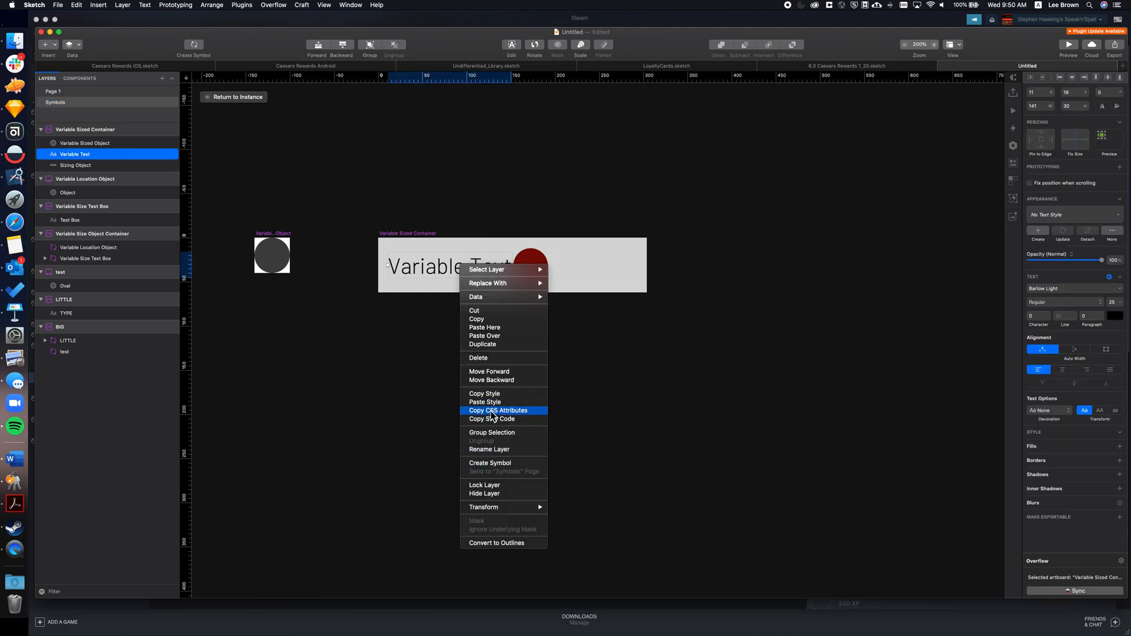
{"action": "left_click", "coordinate": [495, 463]}
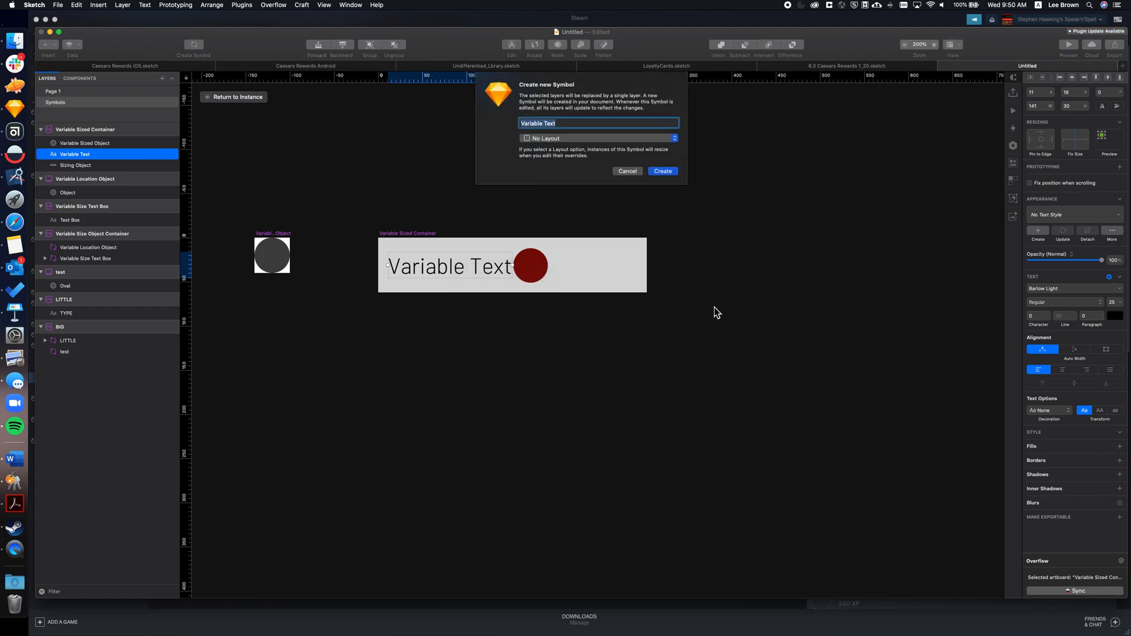
{"action": "left_click", "coordinate": [669, 172]}
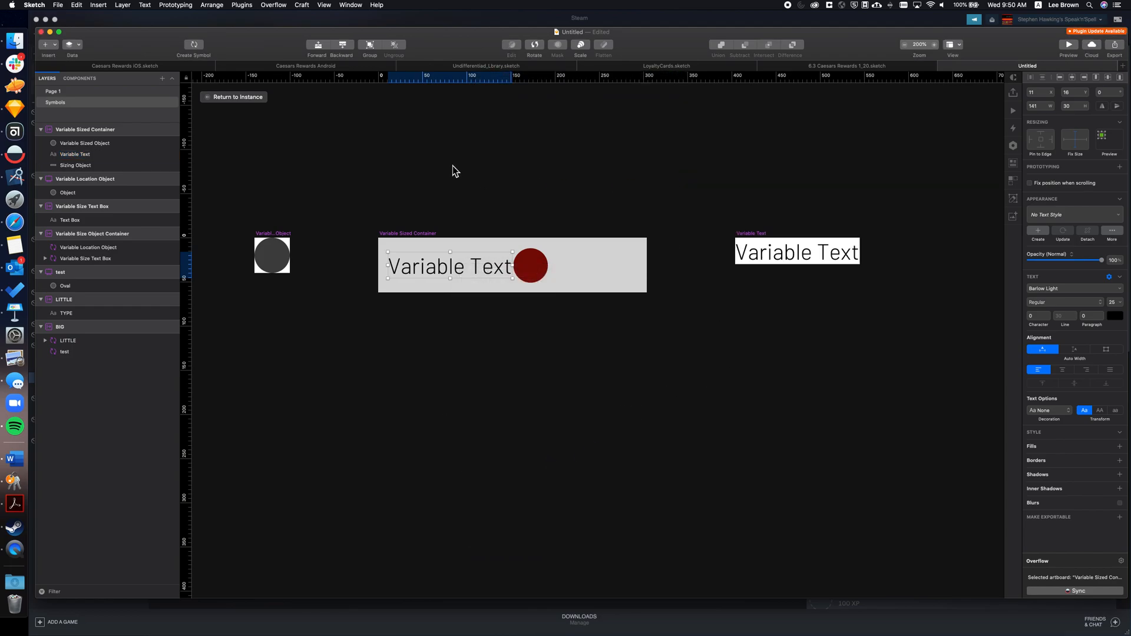
Turn the red circle inside the container into a symbol named "Variable Position Object" with no layout.
{"action": "left_click", "coordinate": [547, 267]}
{"action": "right_click", "coordinate": [536, 273]}
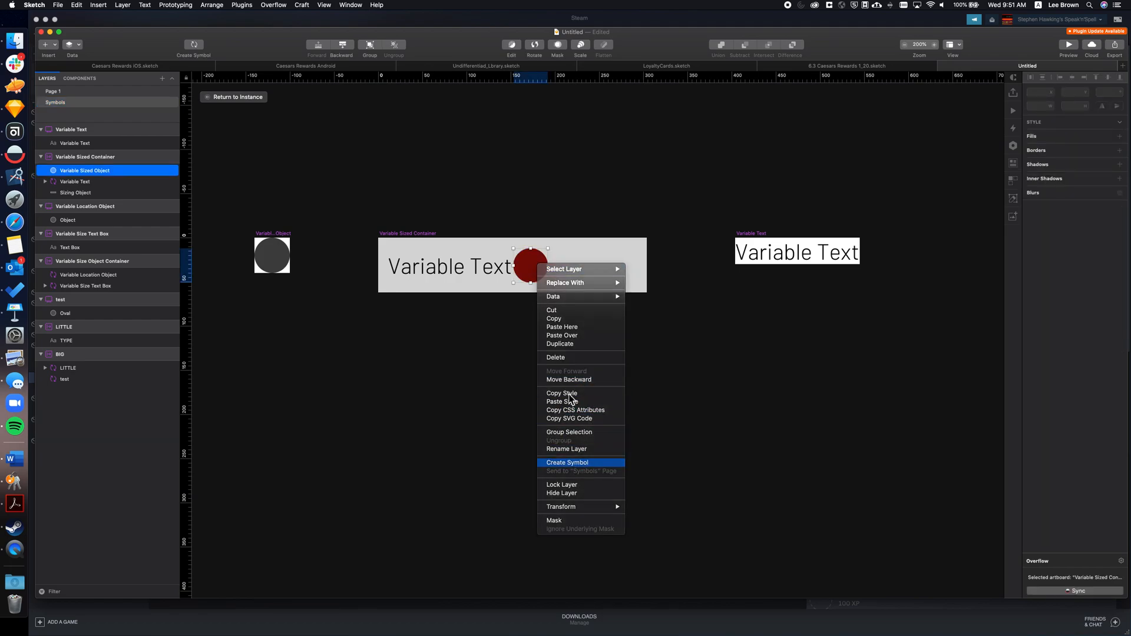
{"action": "left_click", "coordinate": [567, 463]}
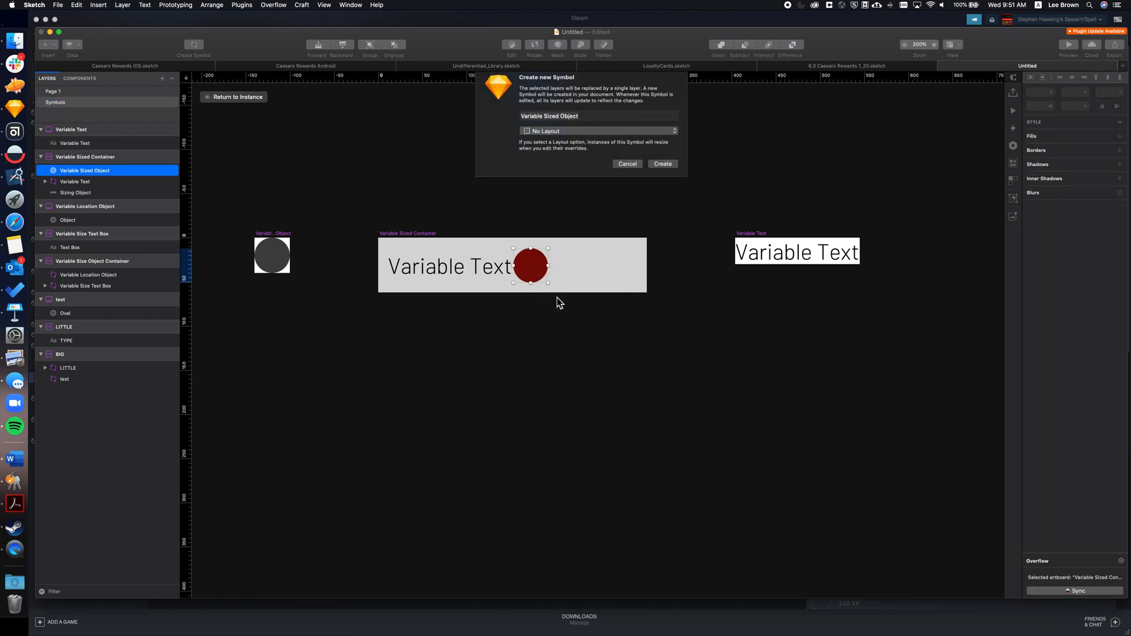
{"action": "double_click", "coordinate": [555, 124]}
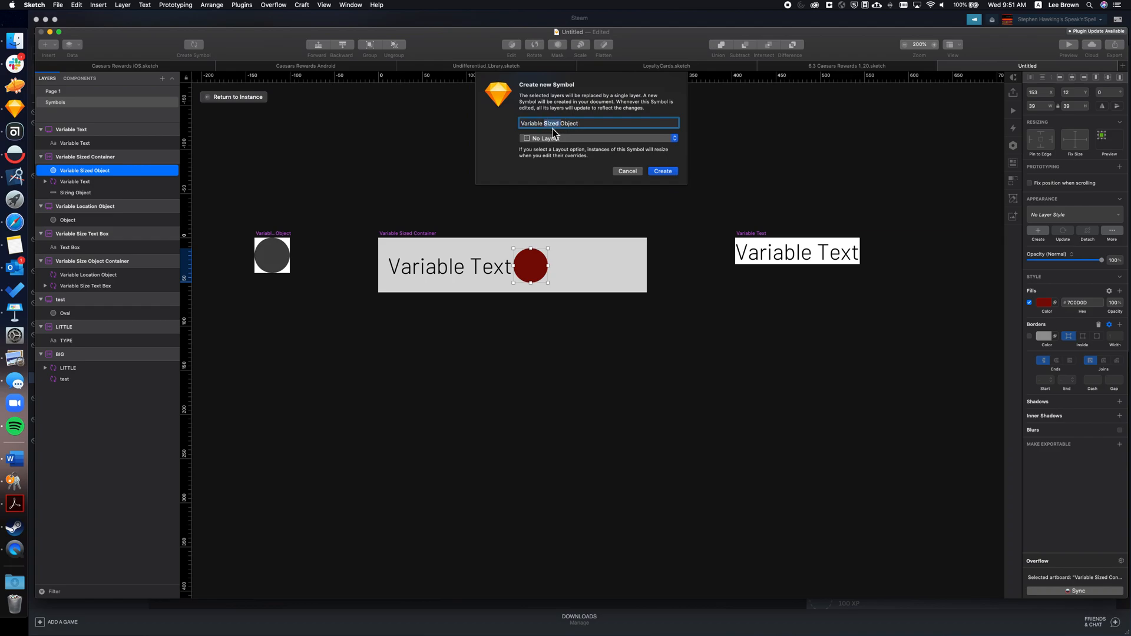
{"action": "type", "text": "Position"}
{"action": "key", "text": "Return"}
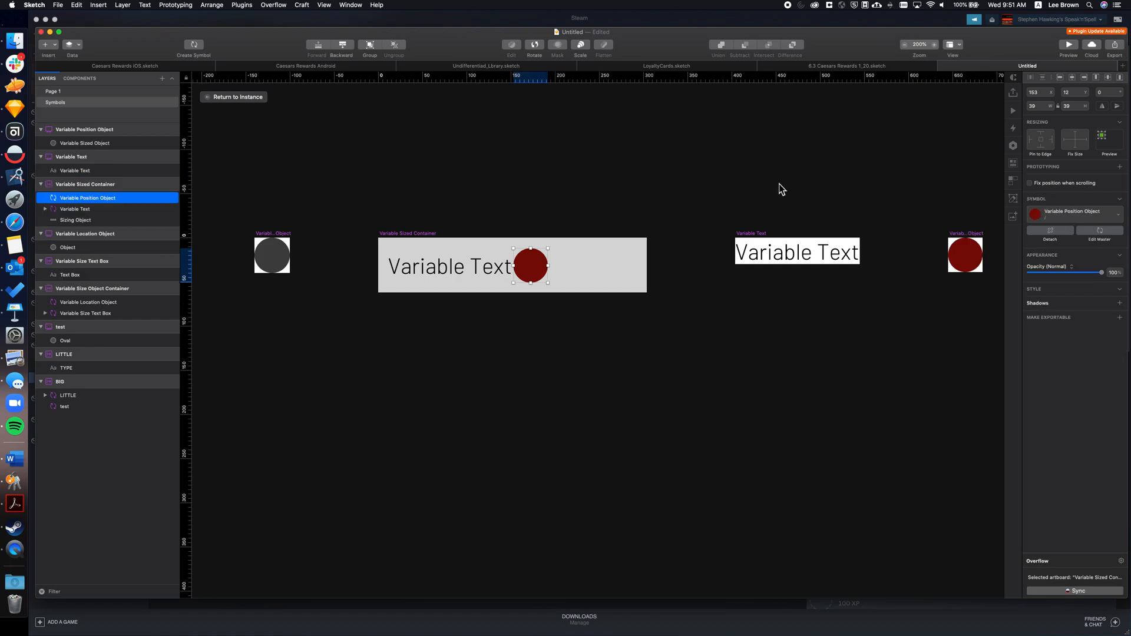
Set the Variable Text symbol master's layout to Horizontal, Left to Right.
{"action": "left_click", "coordinate": [967, 236]}
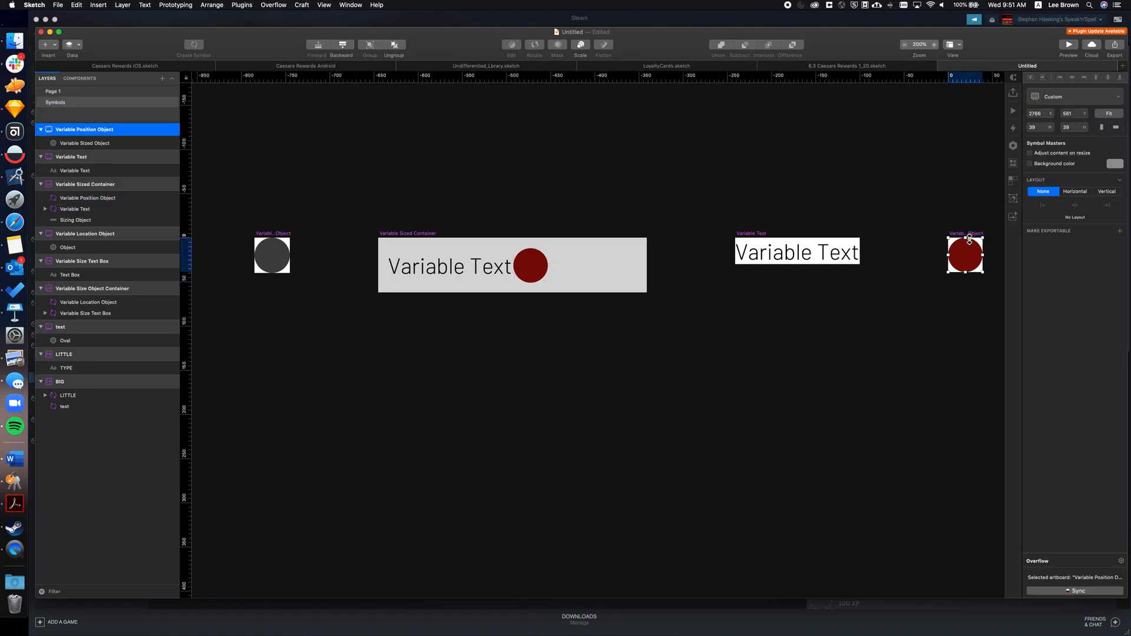
{"action": "left_click", "coordinate": [606, 210]}
{"action": "left_click", "coordinate": [752, 235]}
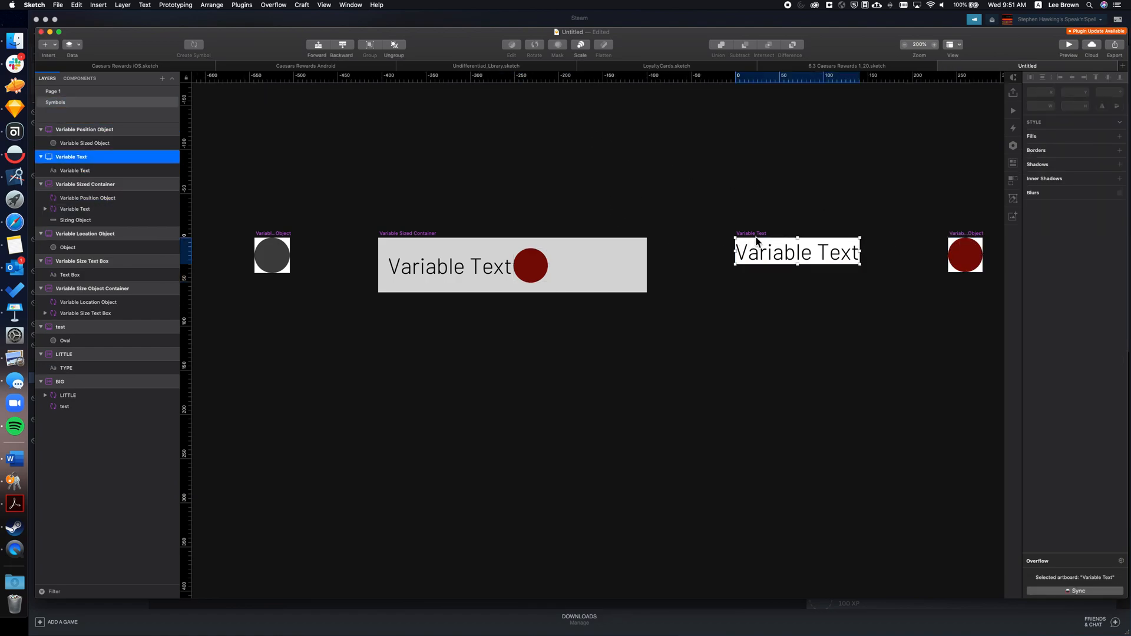
{"action": "left_click", "coordinate": [1072, 190]}
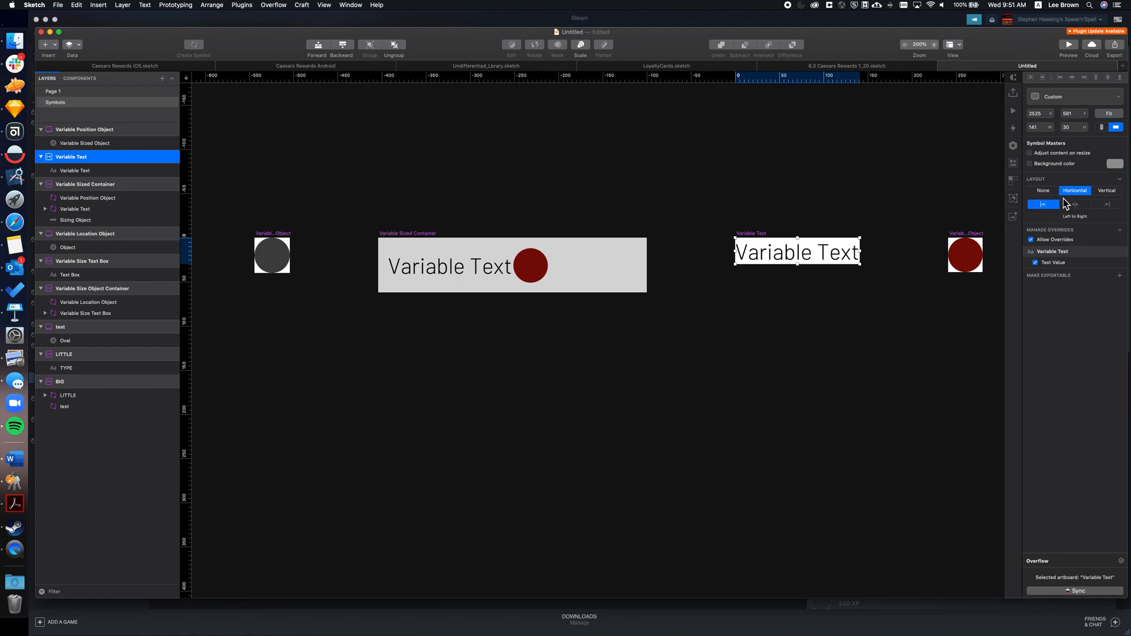
{"action": "left_click", "coordinate": [883, 207]}
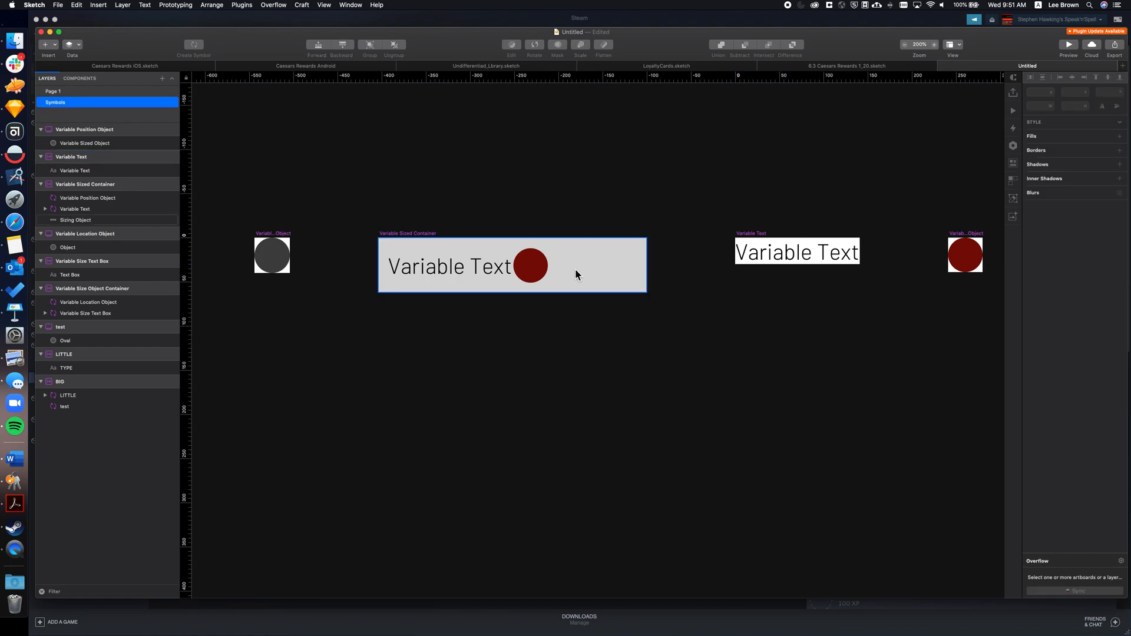
Pin the red circle instance inside Variable Sized Container to the container's left edge.
{"action": "left_click", "coordinate": [531, 264]}
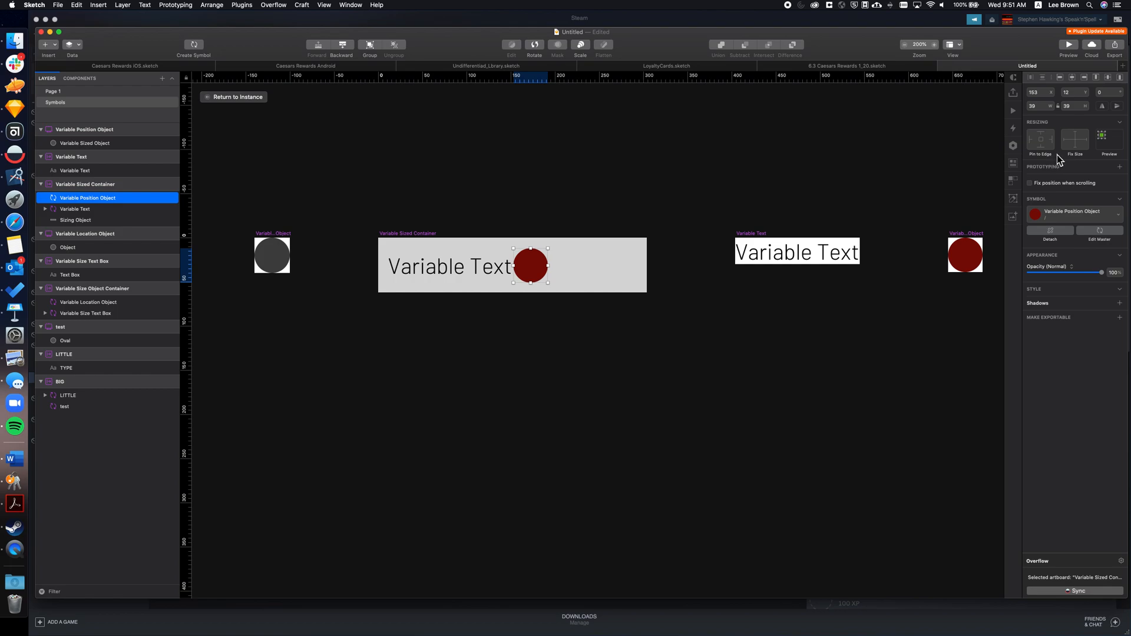
{"action": "left_click", "coordinate": [1030, 139]}
{"action": "left_click", "coordinate": [442, 222]}
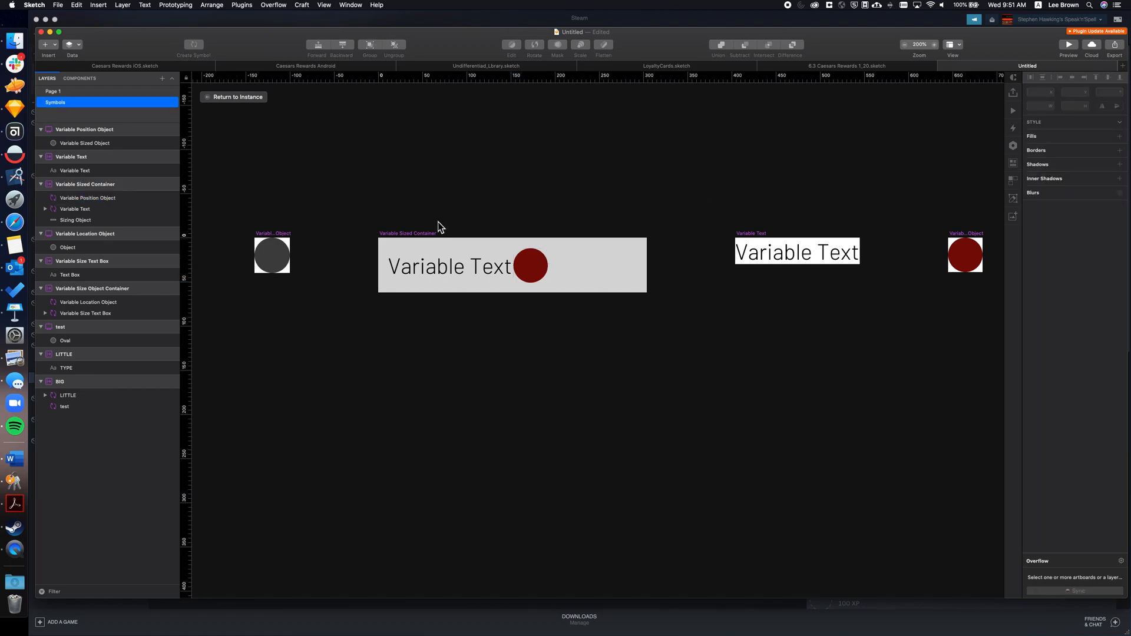
Delete the Sizing Object layer from the Variable Sized Container symbol master.
{"action": "left_click", "coordinate": [407, 234]}
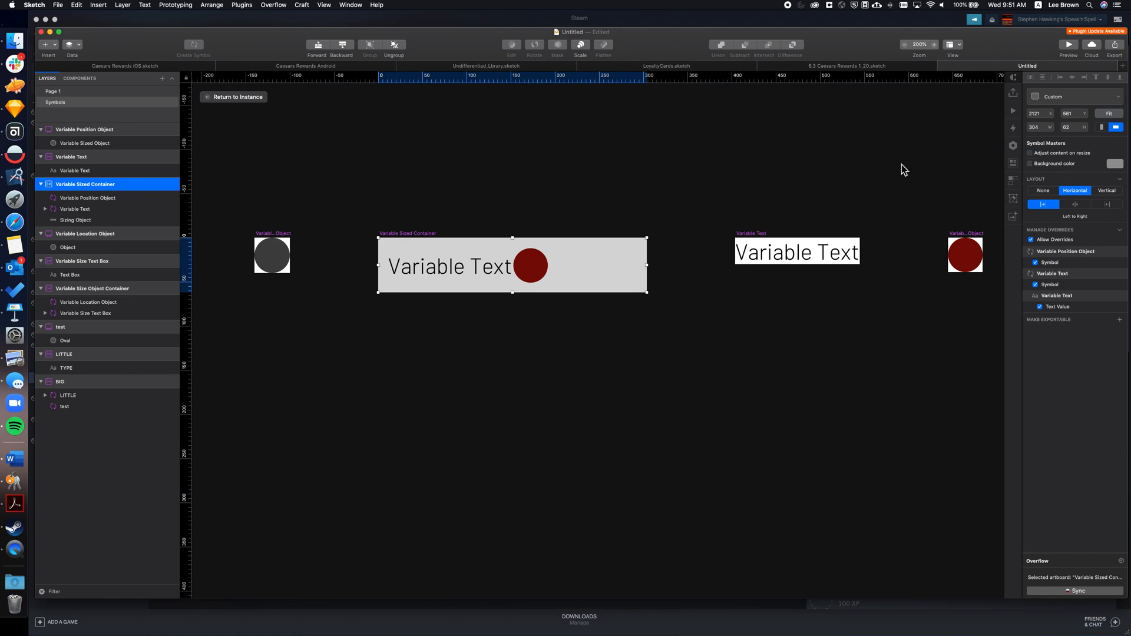
{"action": "left_click", "coordinate": [547, 181]}
{"action": "left_click", "coordinate": [385, 235]}
{"action": "left_click", "coordinate": [86, 222]}
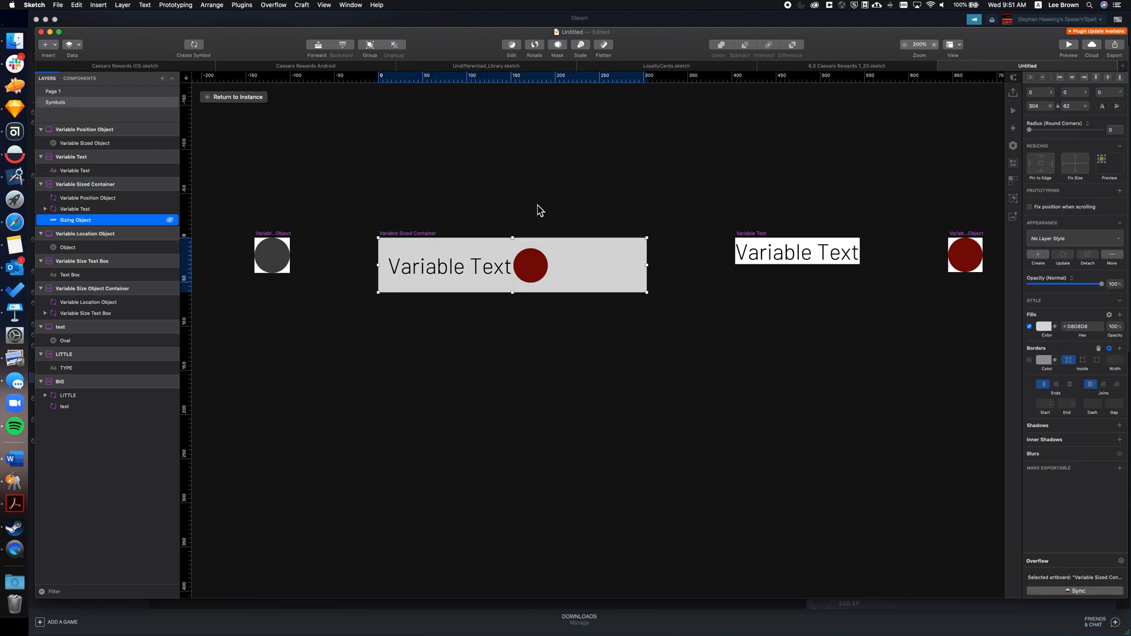
{"action": "key", "text": "Delete"}
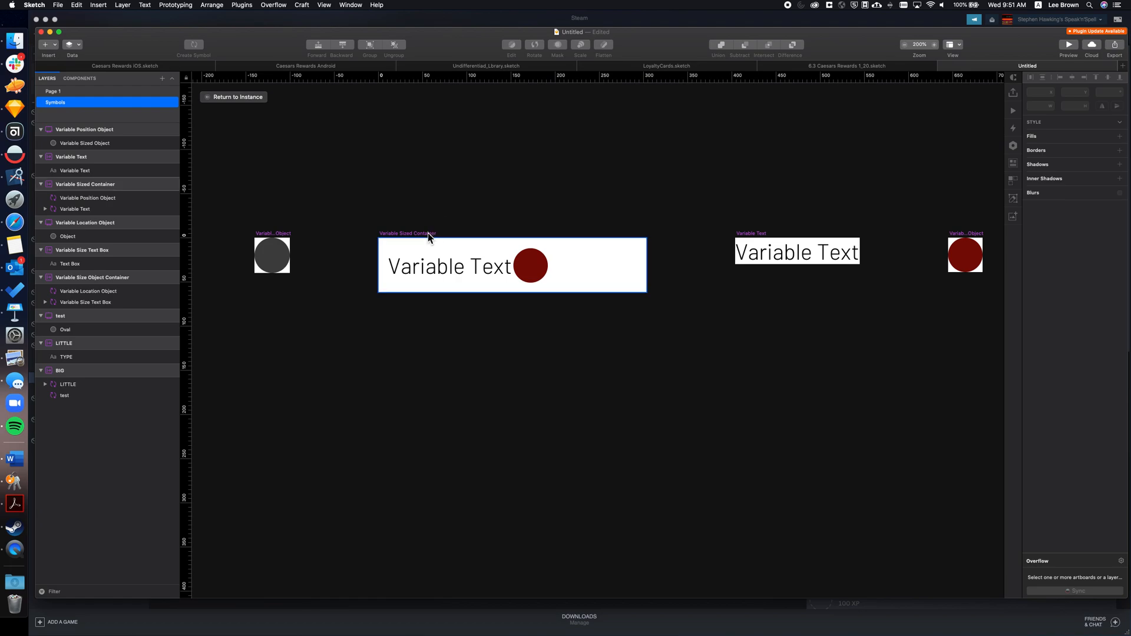
Enable a background colour on the Variable Sized Container symbol master and set it to light grey.
{"action": "left_click", "coordinate": [431, 233]}
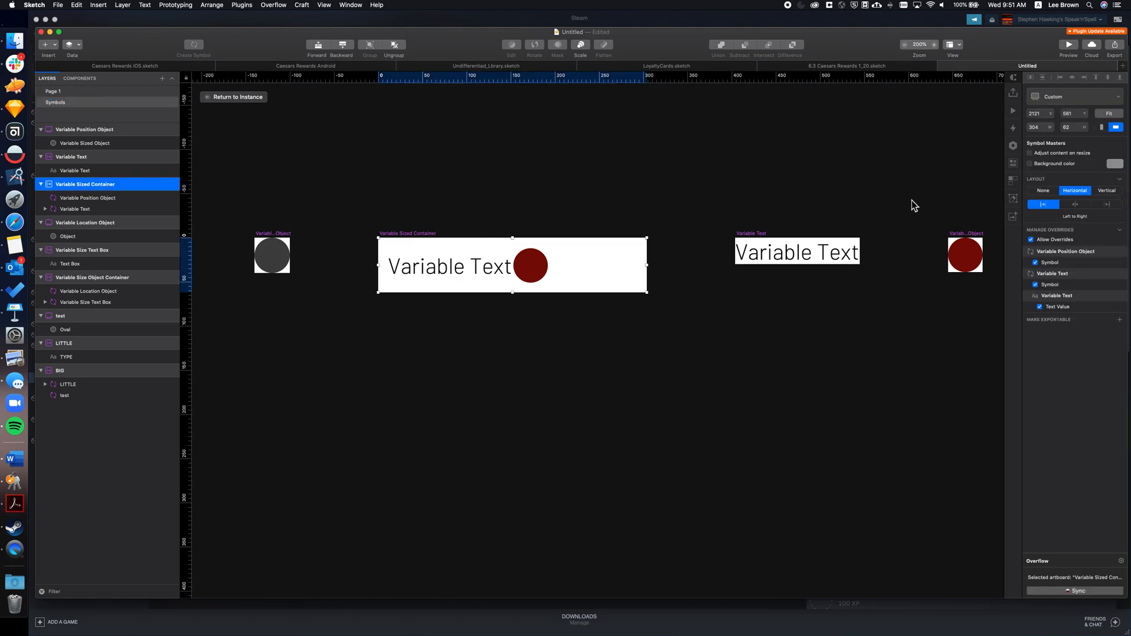
{"action": "left_click", "coordinate": [1059, 165]}
{"action": "left_click", "coordinate": [1115, 164]}
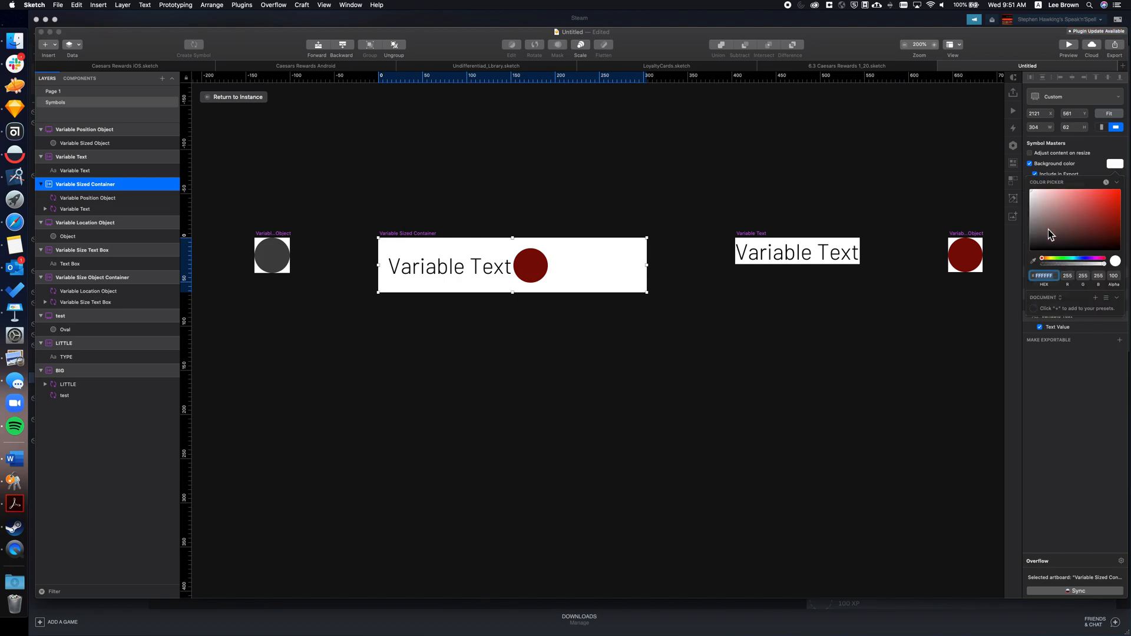
{"action": "left_click_drag", "start_coordinate": [1050, 216], "coordinate": [1027, 211]}
{"action": "left_click", "coordinate": [708, 180]}
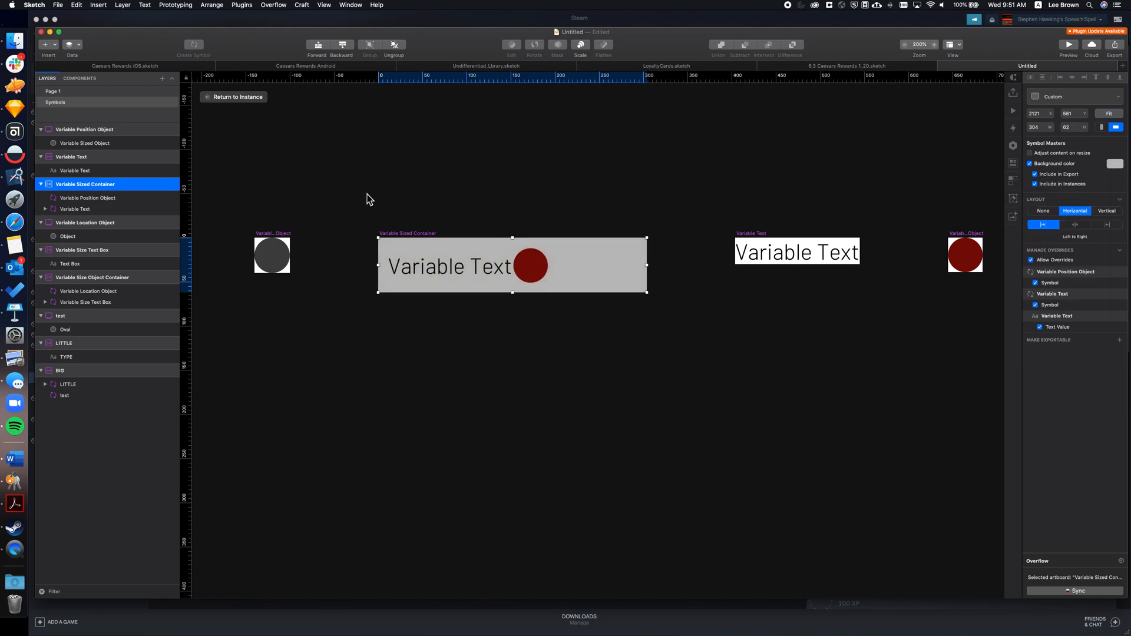
Return to the Variable Sized Container instance on the artboard and override its Variable Text with a single period.
{"action": "left_click", "coordinate": [242, 98]}
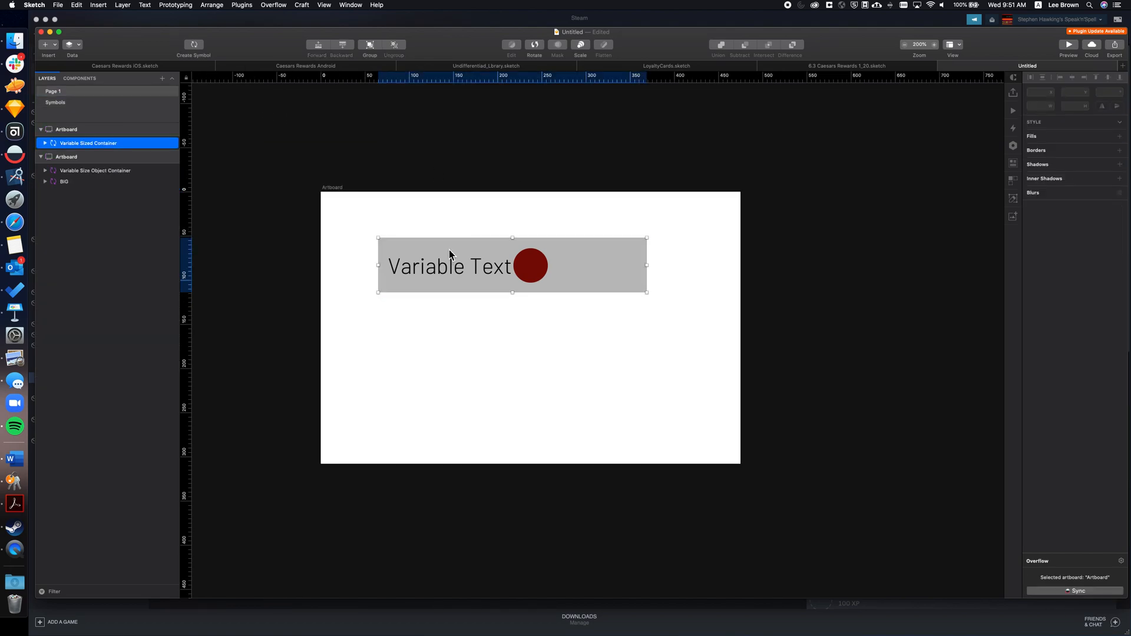
{"action": "left_click", "coordinate": [1064, 321]}
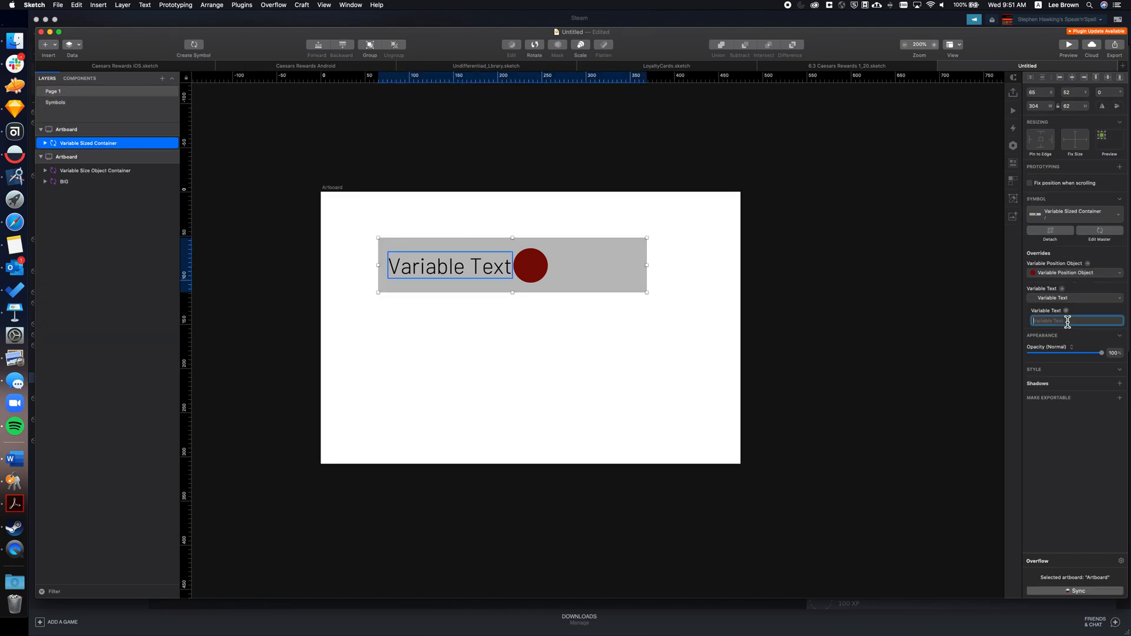
{"action": "type", "text": "."}
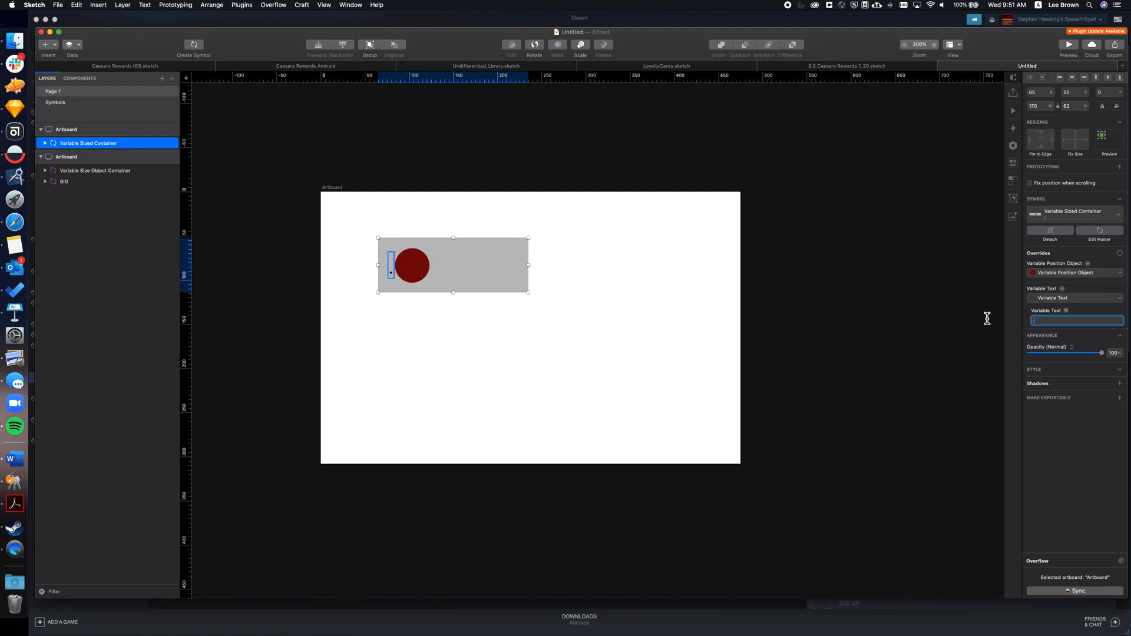
Change the instance's Variable Text override to "THIS IS A LONGER SENTENCE" and deselect it.
{"action": "type", "text": "THIS IS T"}
{"action": "key", "text": "BackSpace"}
{"action": "type", "text": "A"}
{"action": "key", "text": "Return"}
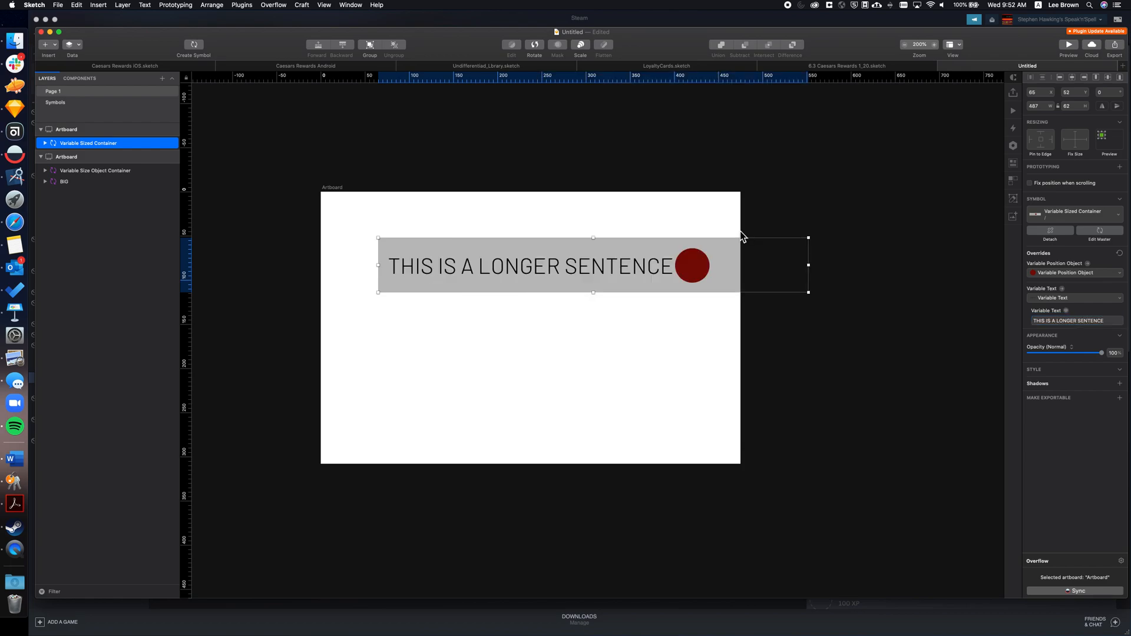
{"action": "left_click", "coordinate": [654, 161]}
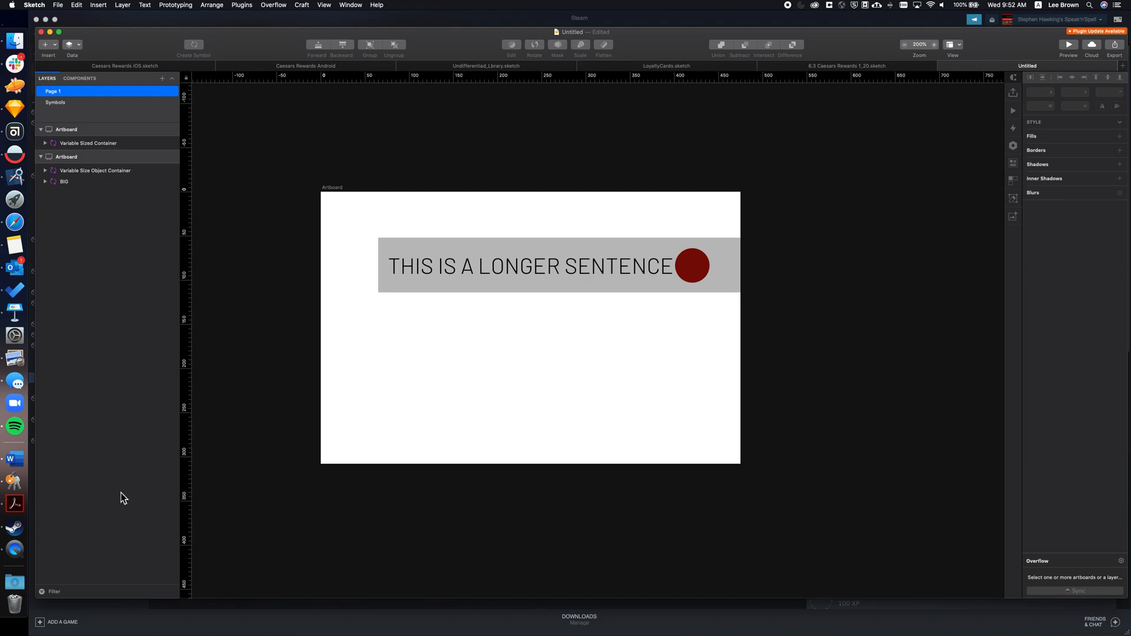
{"action": "left_click", "coordinate": [20, 558]}
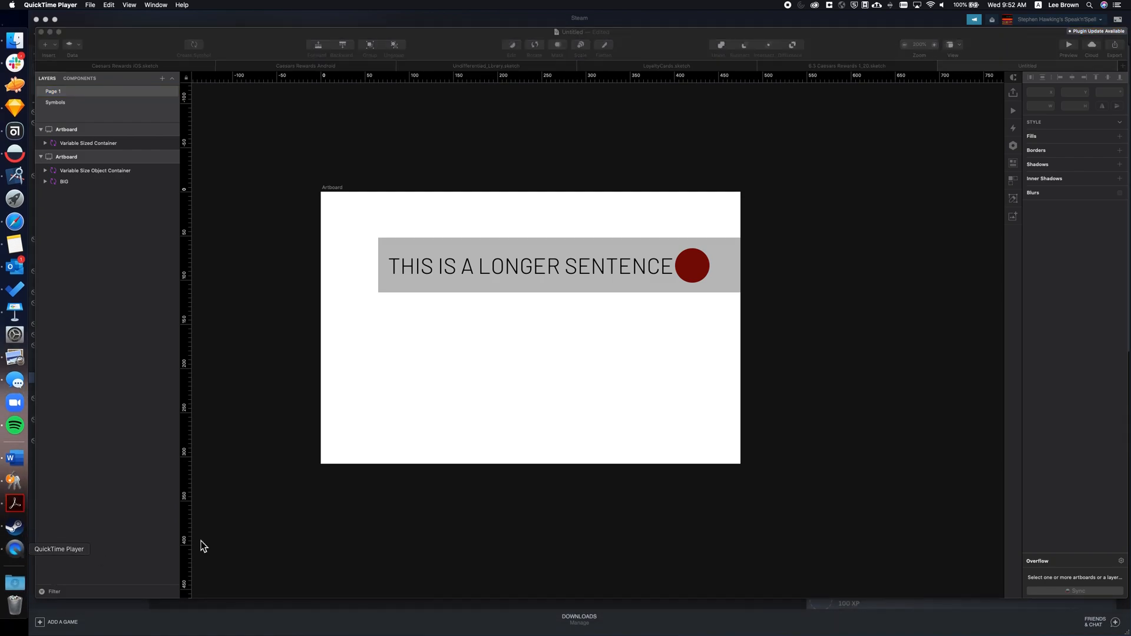